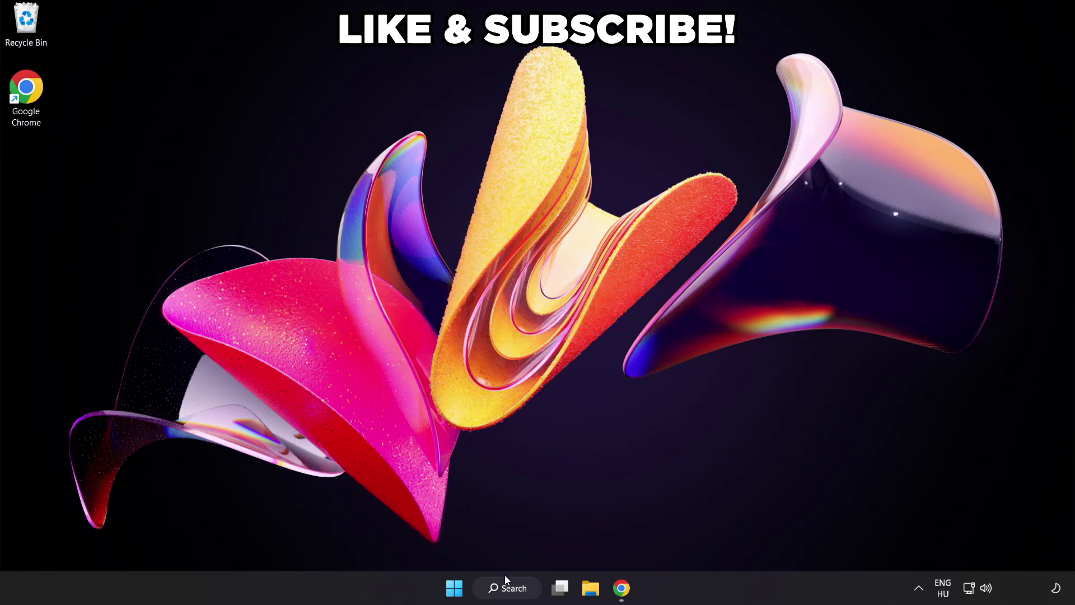
Open Power Options via search, make High performance the active plan and close the window
left_click(519, 590)
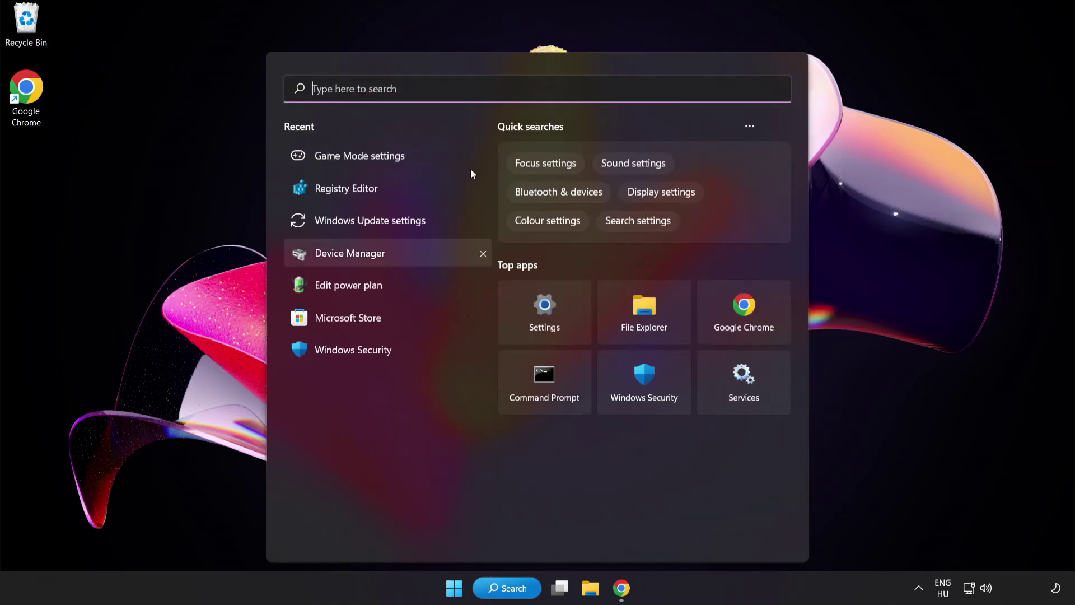
type("edit power plan")
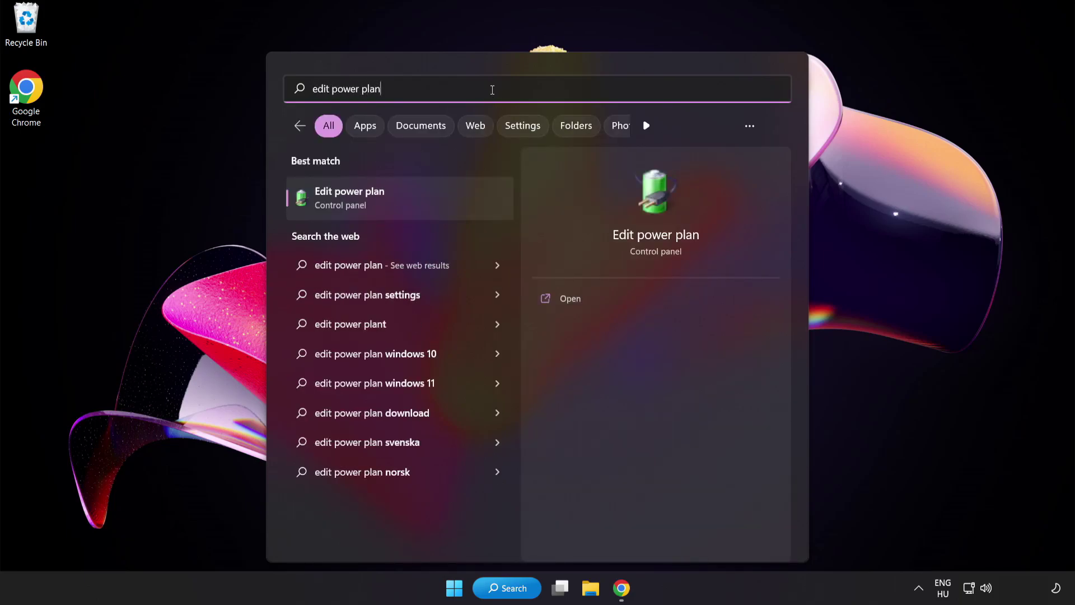
left_click(436, 206)
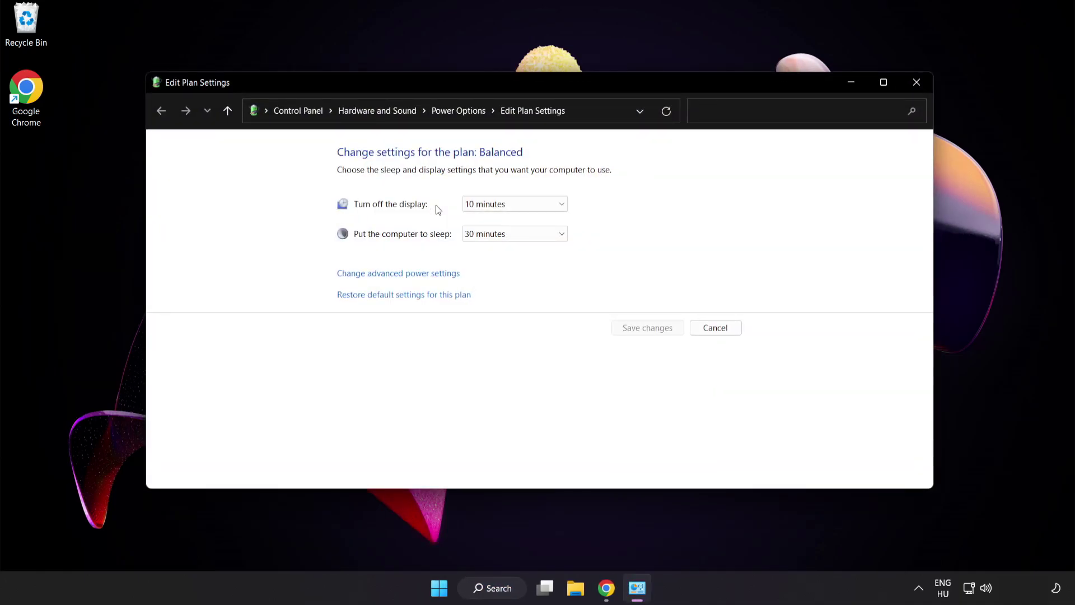
left_click(468, 112)
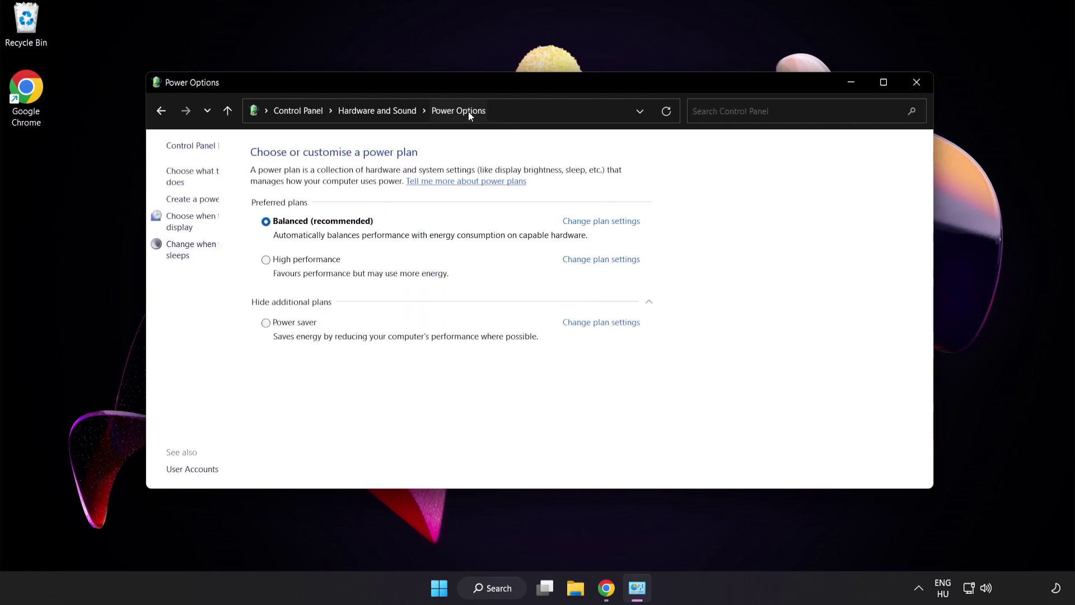
left_click(359, 262)
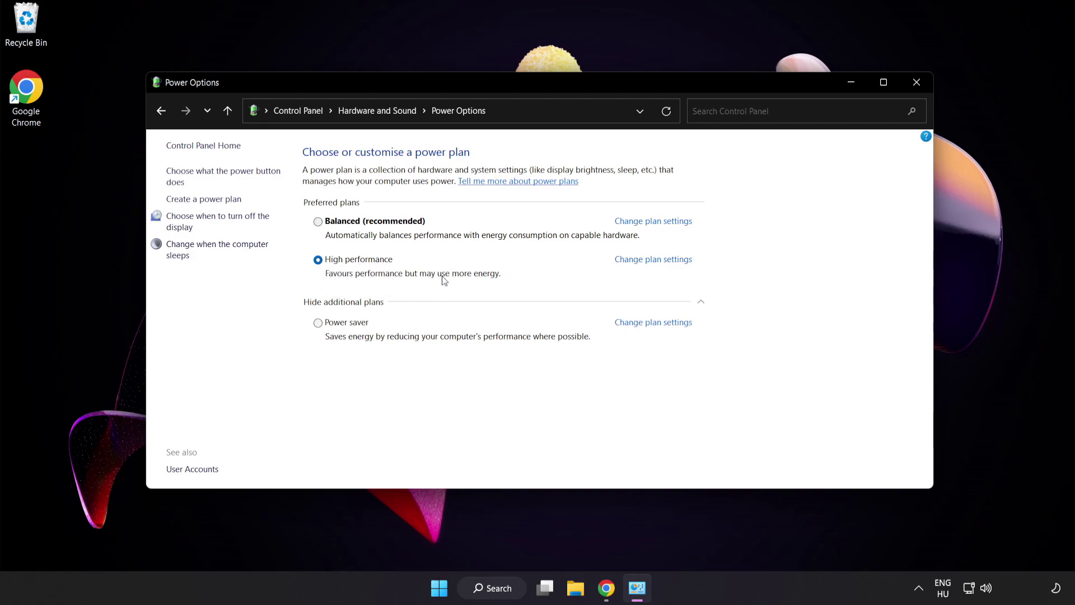
left_click(916, 82)
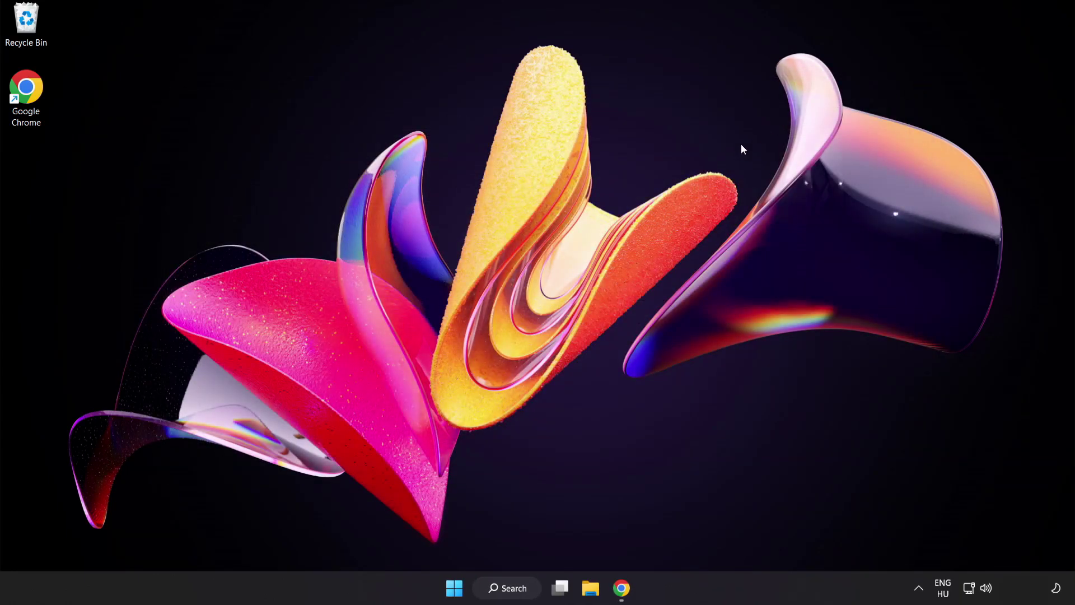
left_click(518, 588)
type("device manager")
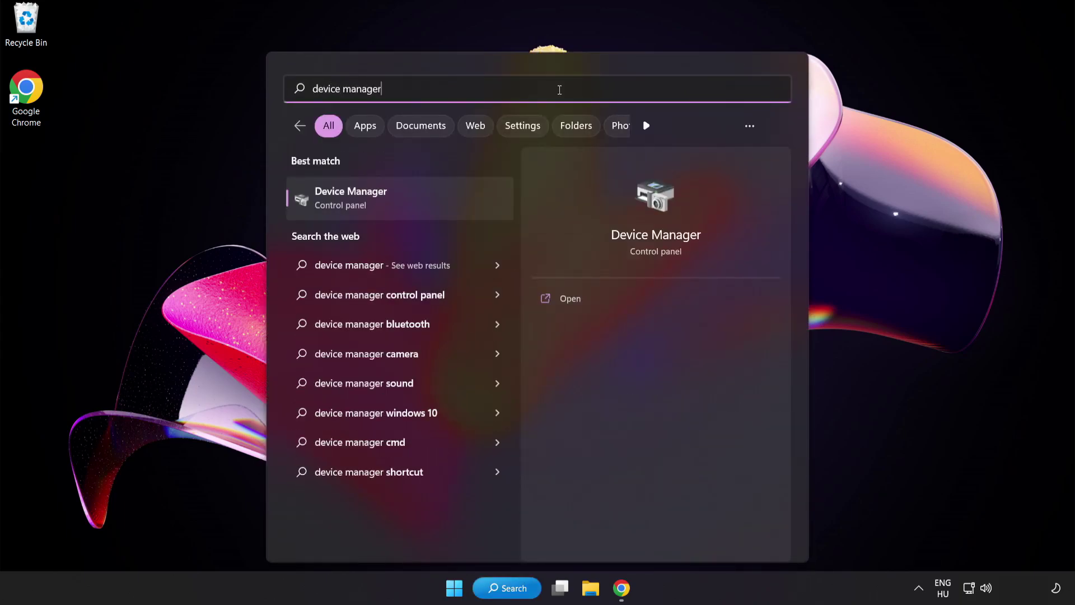
left_click(440, 203)
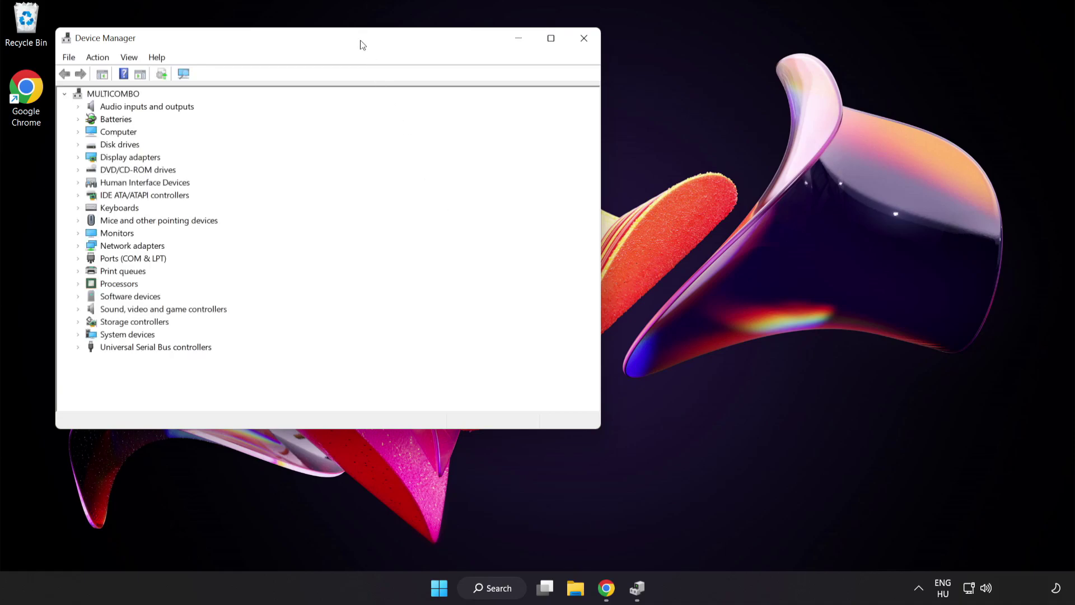
left_click_drag(360, 43, 545, 111)
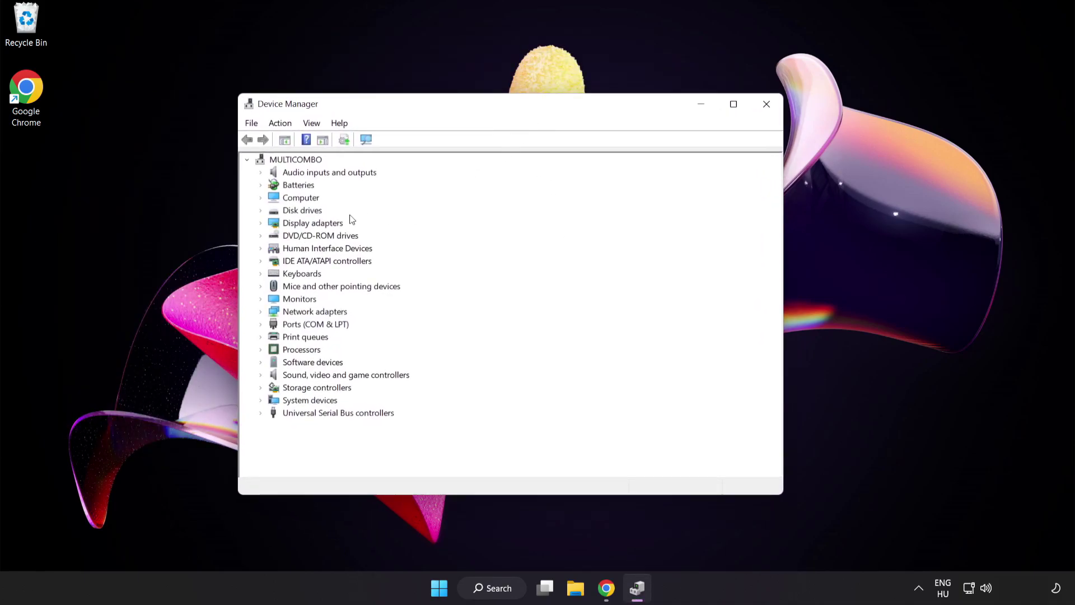
left_click(275, 226)
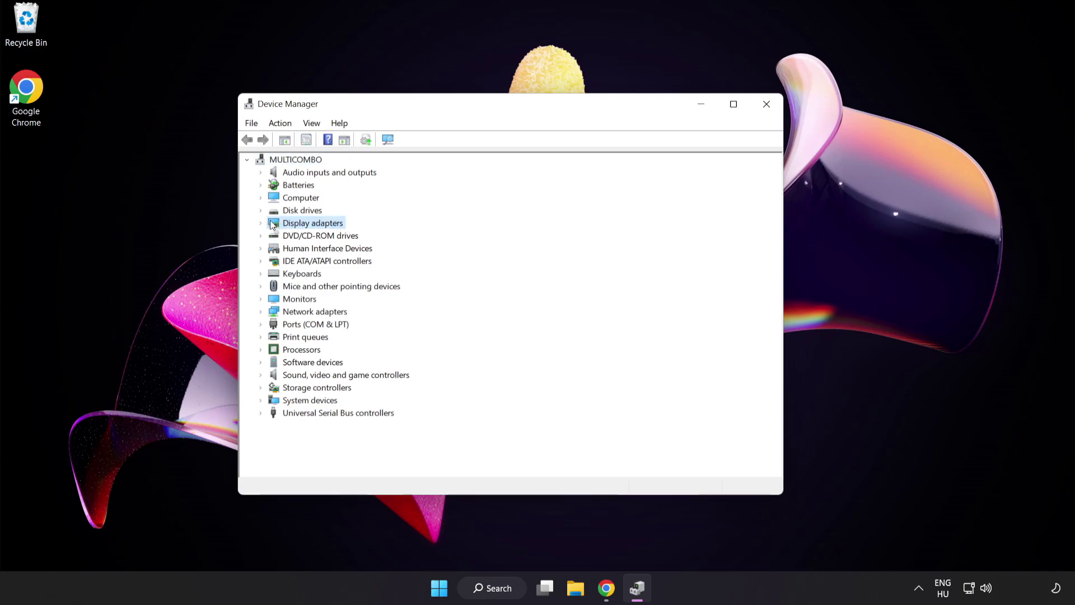
left_click(261, 224)
left_click(306, 237)
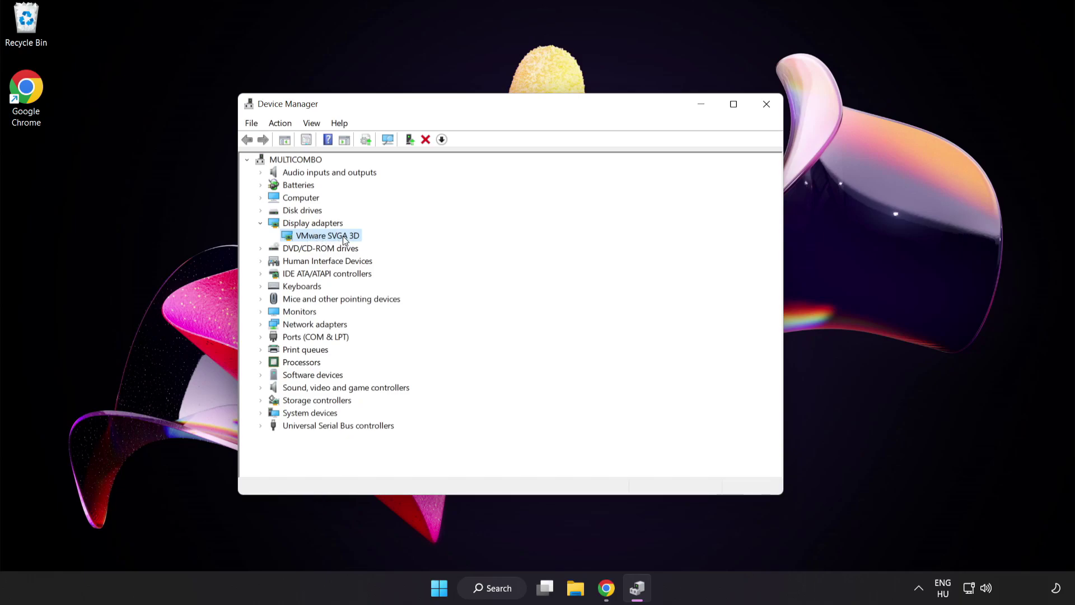
right_click(342, 236)
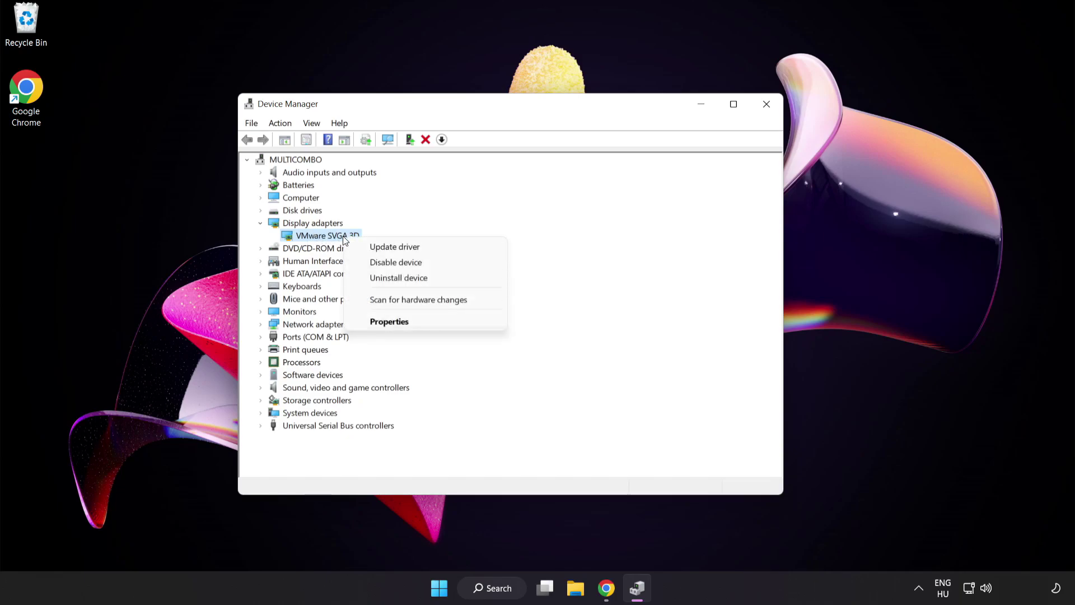
left_click(422, 247)
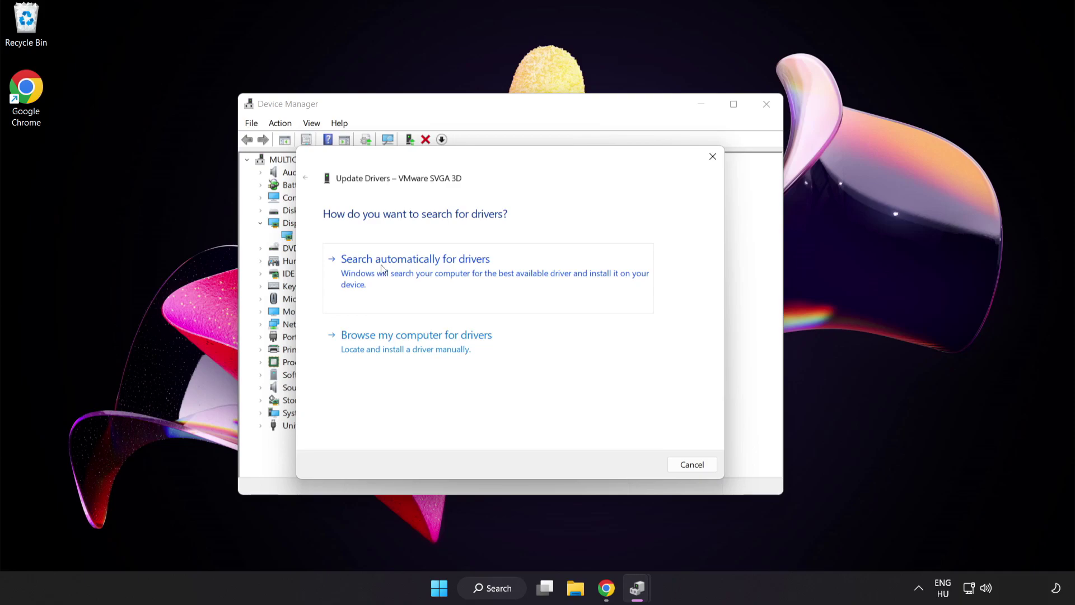
left_click(443, 268)
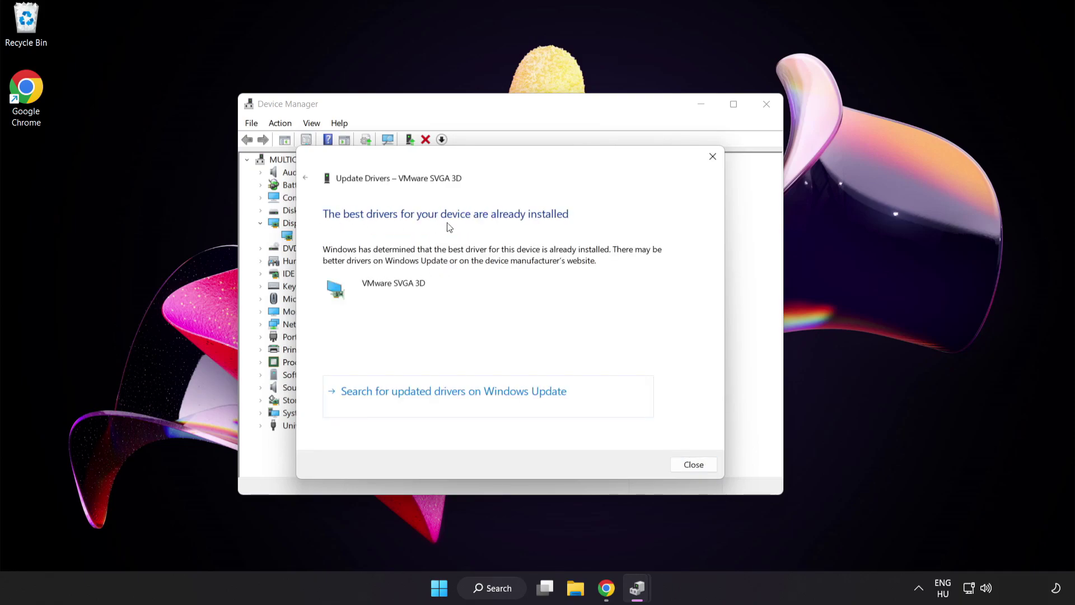
left_click(693, 465)
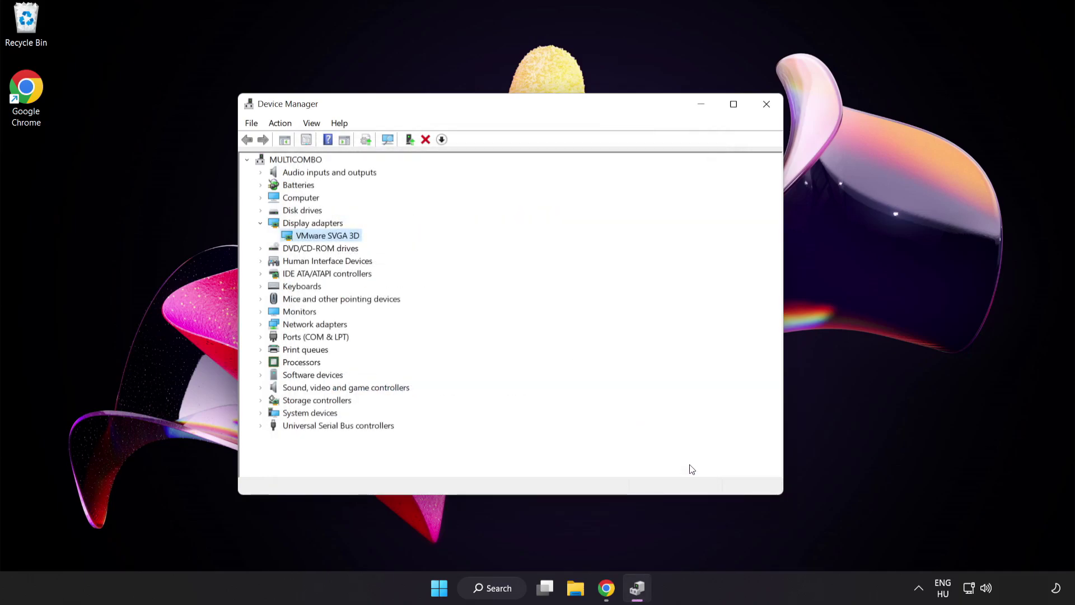
left_click(763, 113)
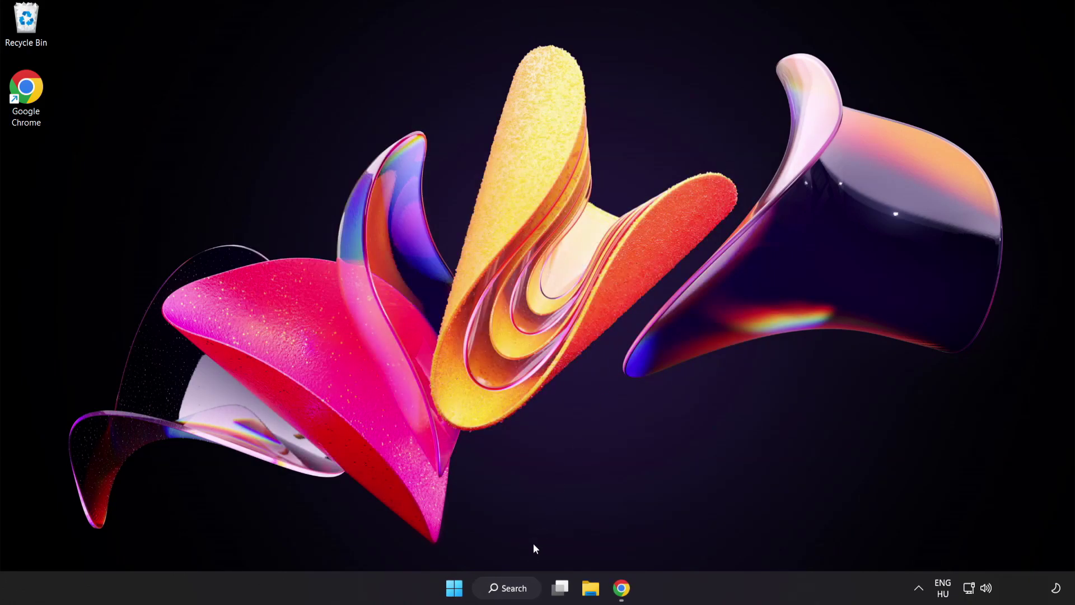
left_click(509, 588)
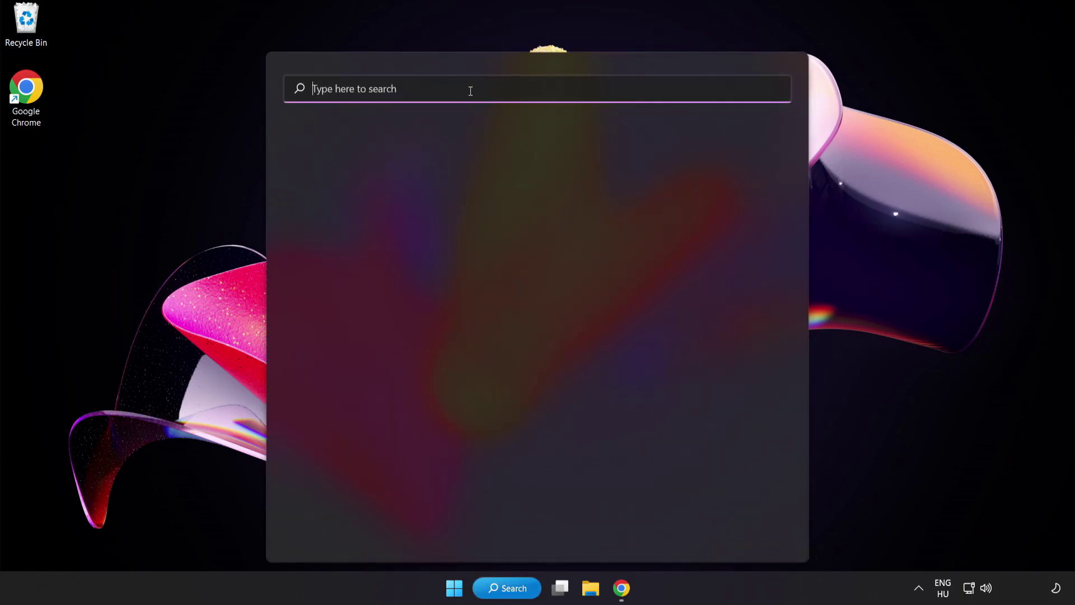
type("game mode settings")
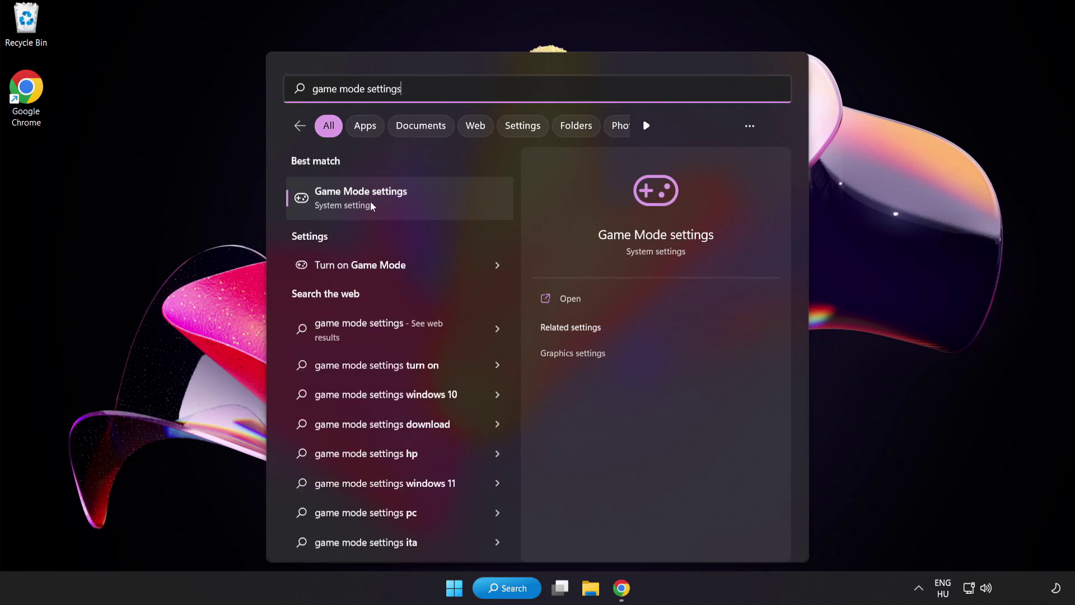
left_click(392, 206)
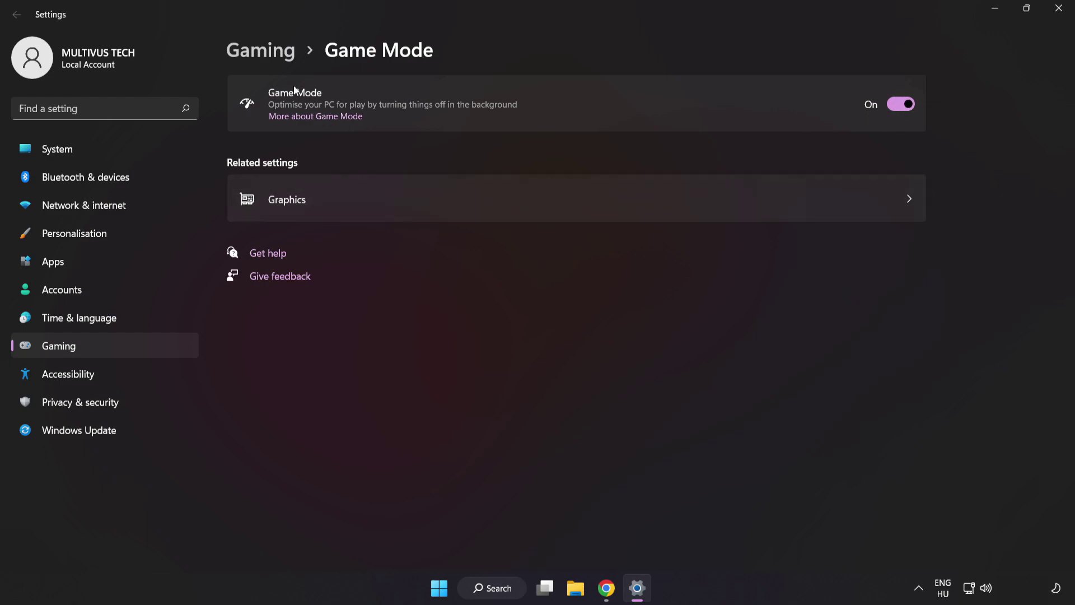
left_click(266, 55)
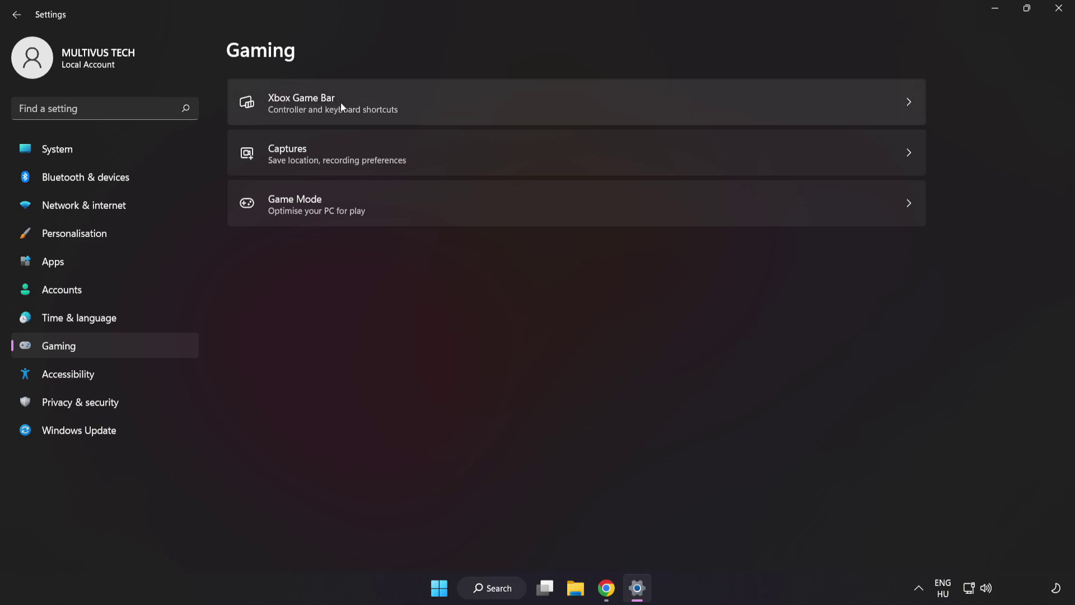
left_click(775, 99)
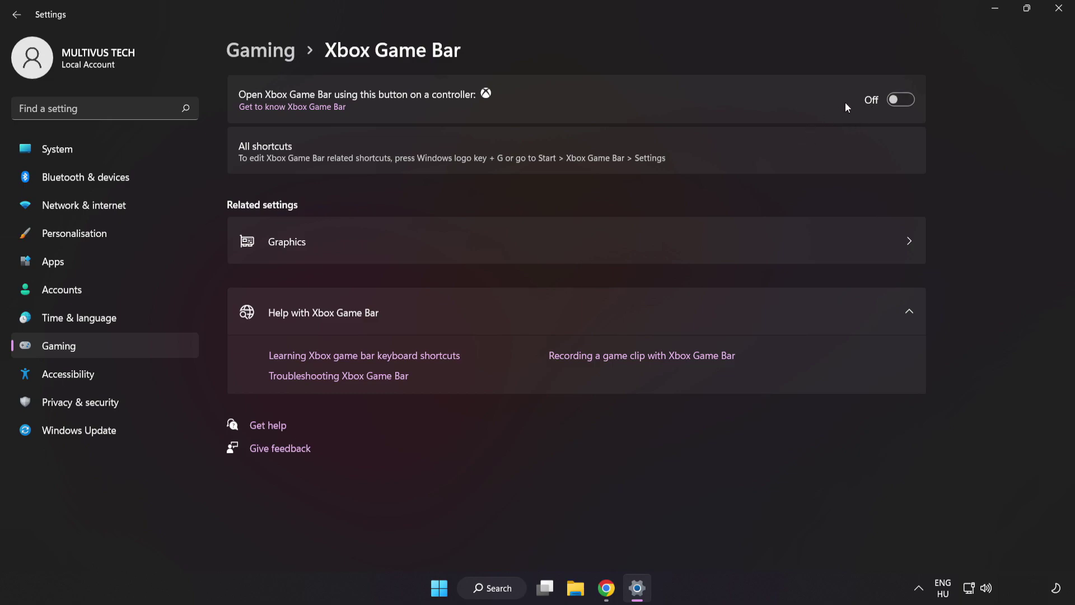
left_click(1061, 16)
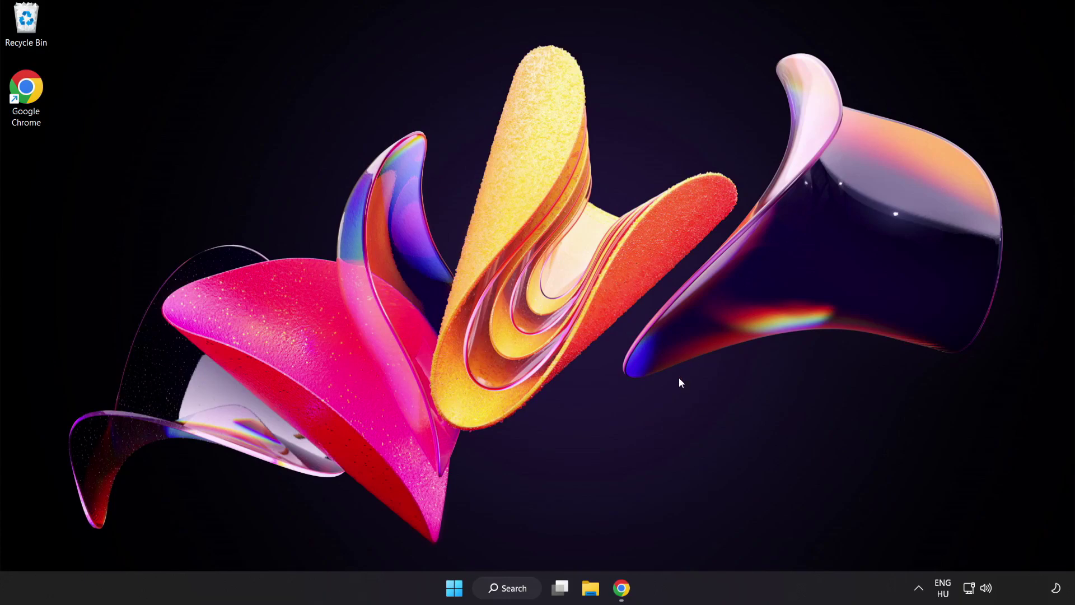
Launch Task Manager from the Start context menu and end the Google Chrome process
right_click(452, 591)
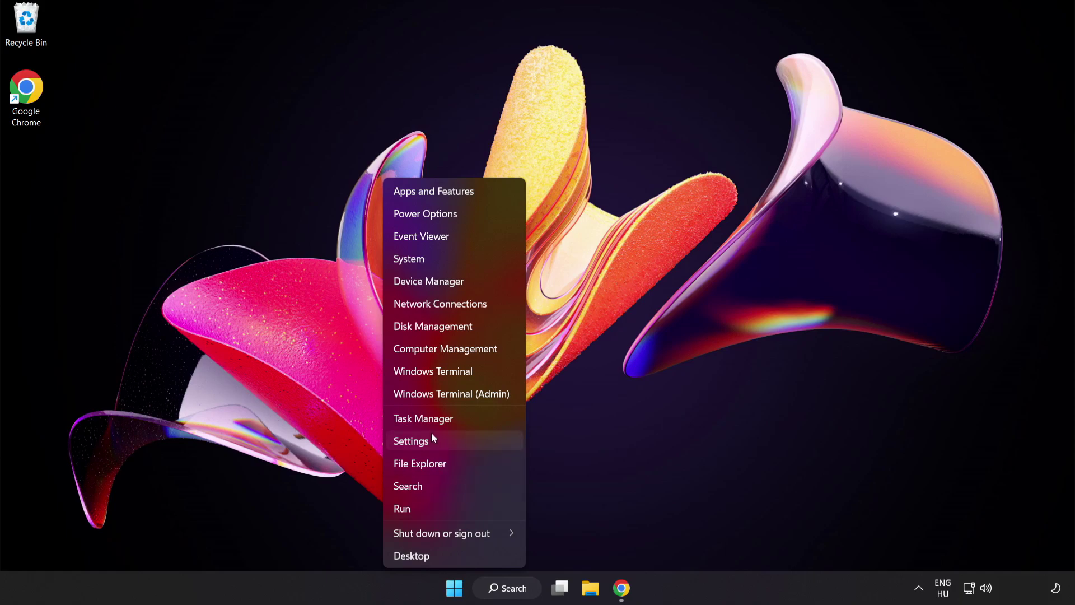
left_click(460, 419)
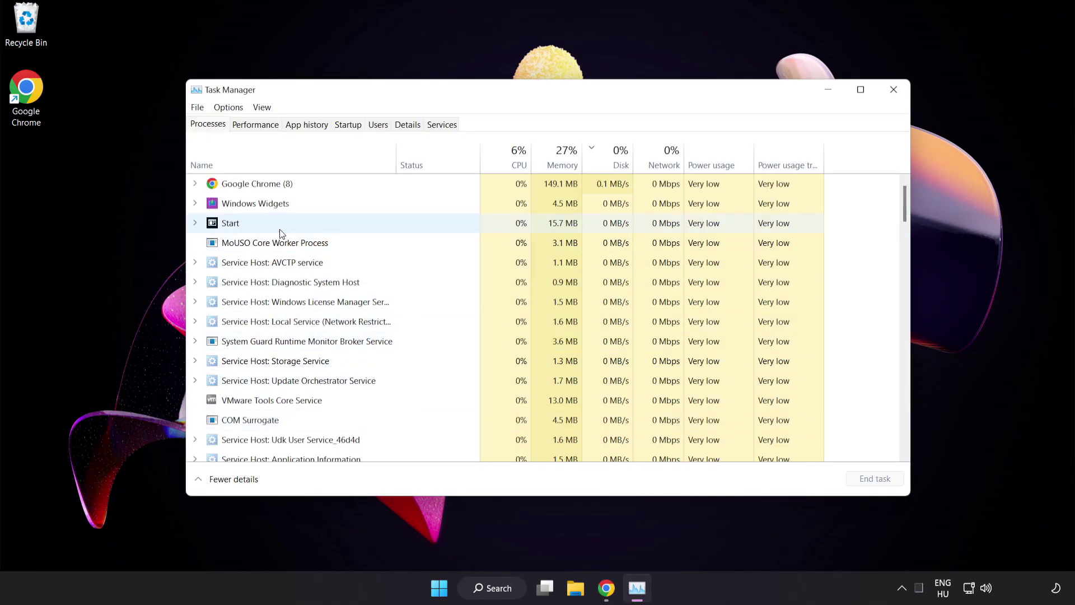
left_click(276, 183)
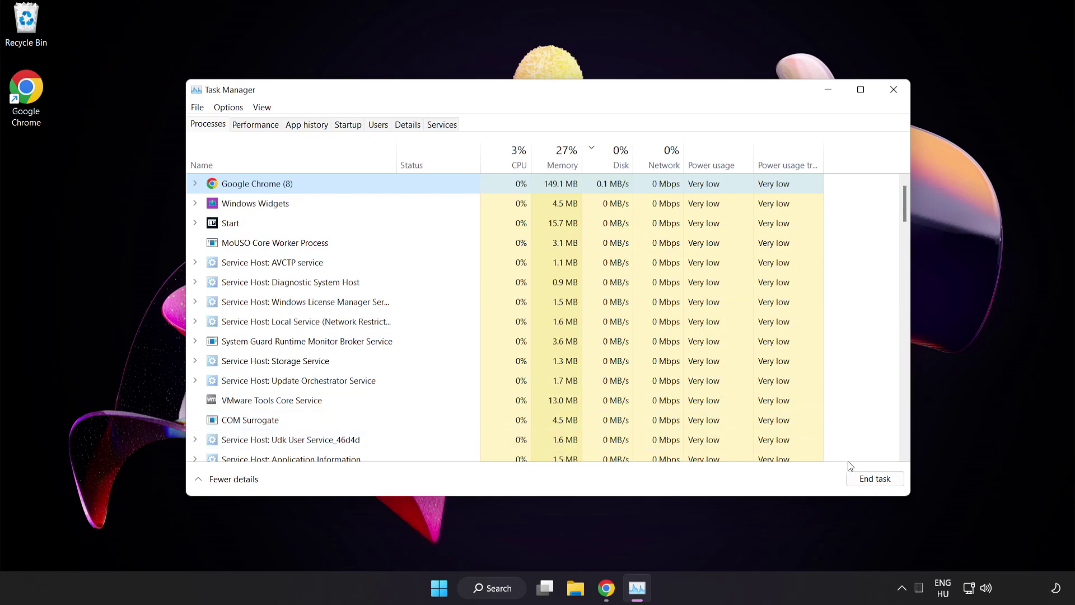
left_click(870, 478)
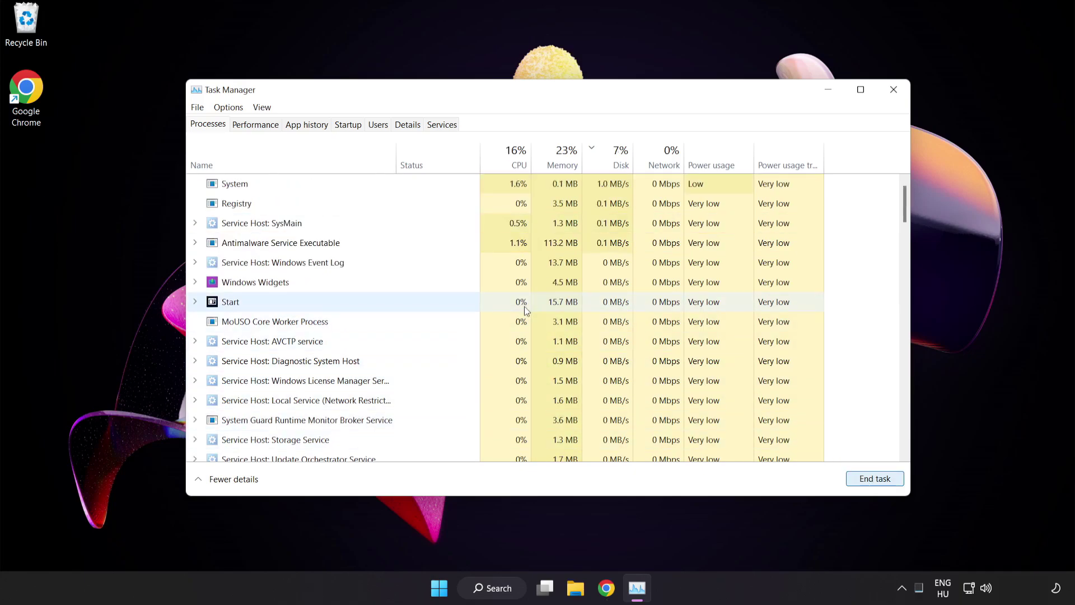
mouse_move(904, 206)
left_mouse_down()
mouse_move(900, 375)
mouse_move(901, 180)
left_mouse_up()
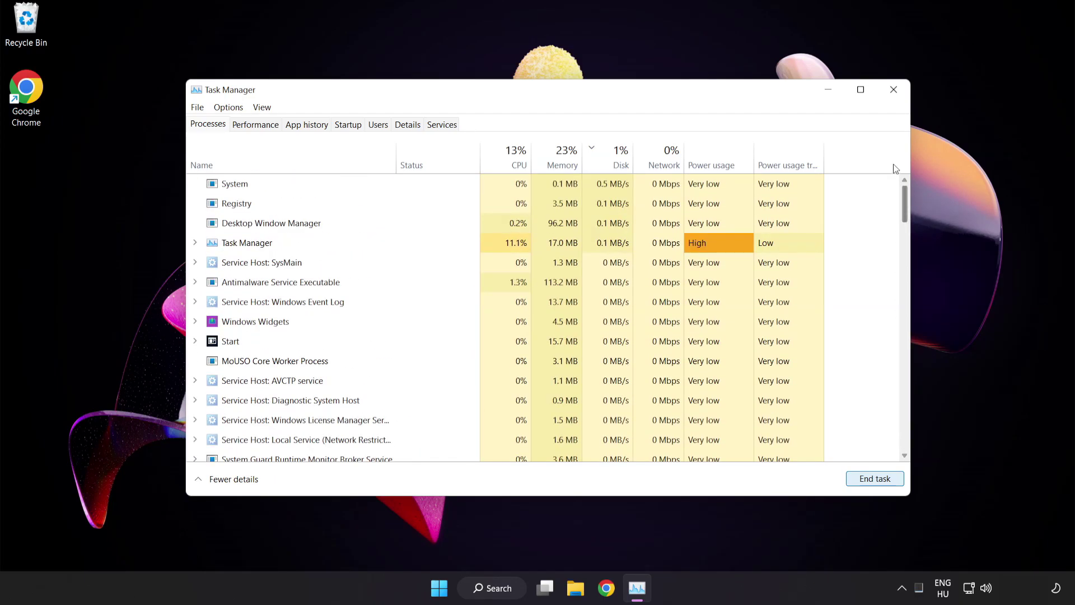
On Startup apps, disable Cortana, Phone Link and Terminal, then close Task Manager
left_click(351, 125)
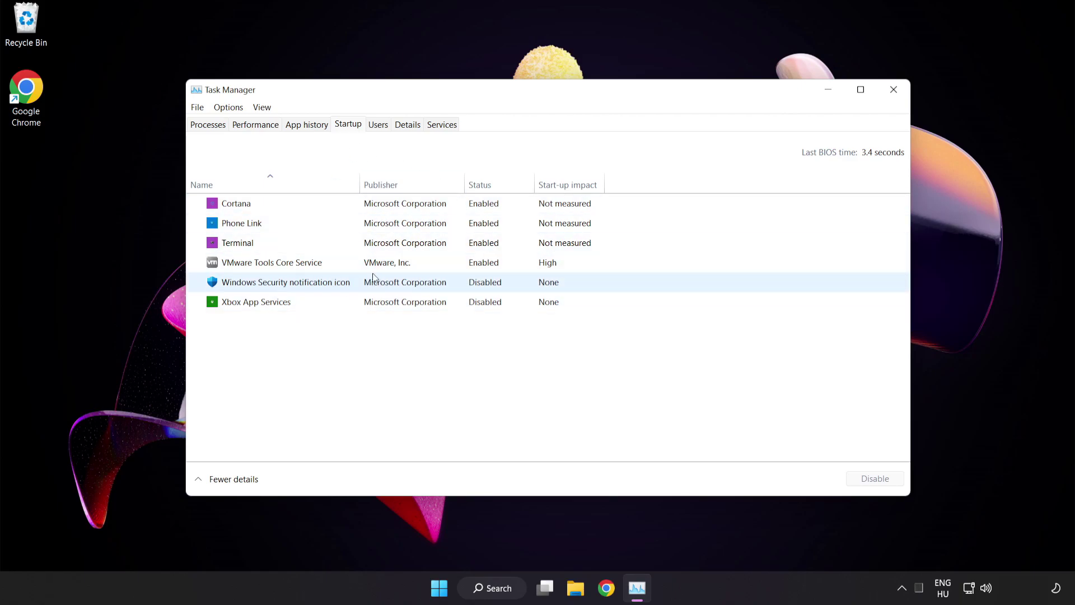
left_click(379, 210)
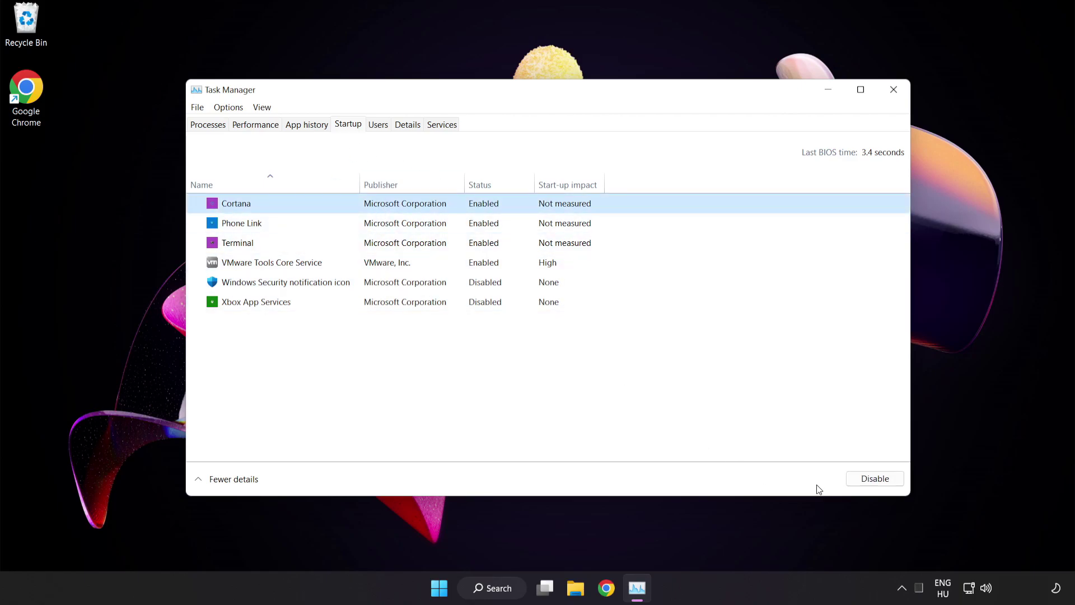
left_click(880, 480)
left_click(311, 224)
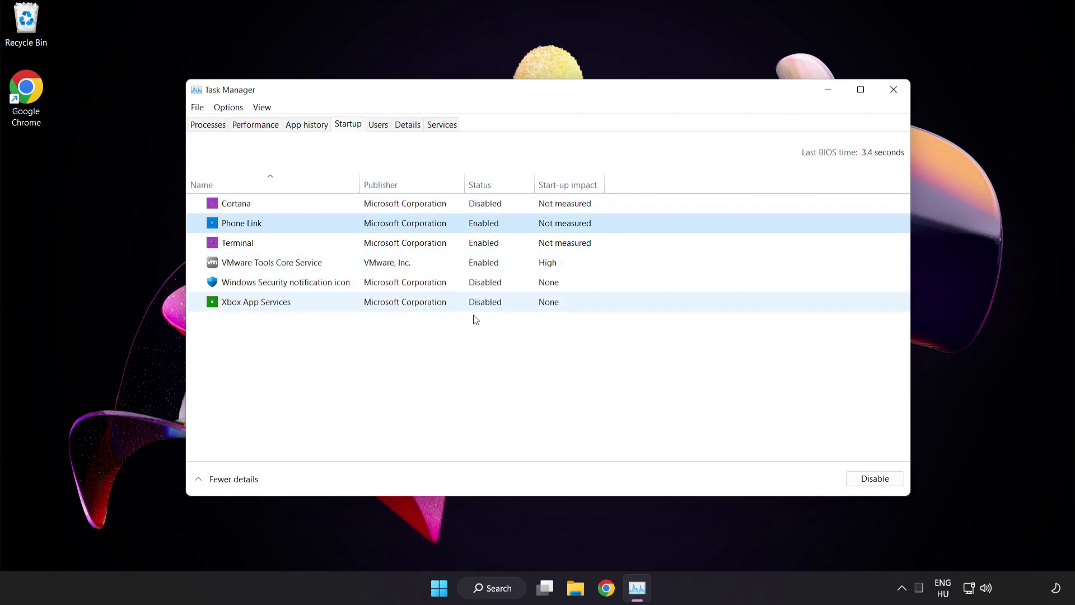
left_click(863, 483)
left_click(429, 248)
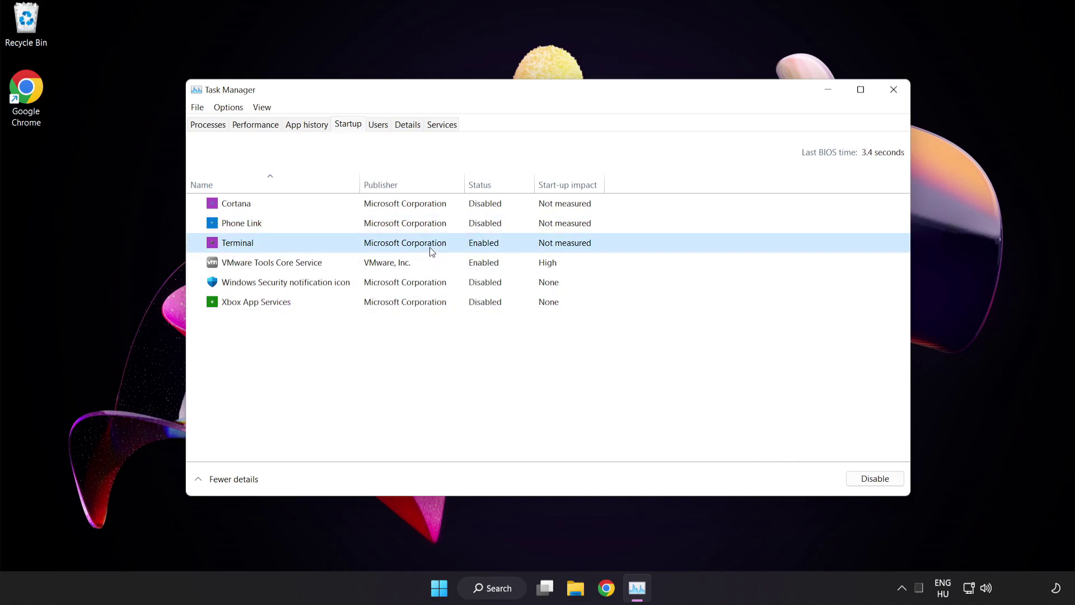
left_click(874, 478)
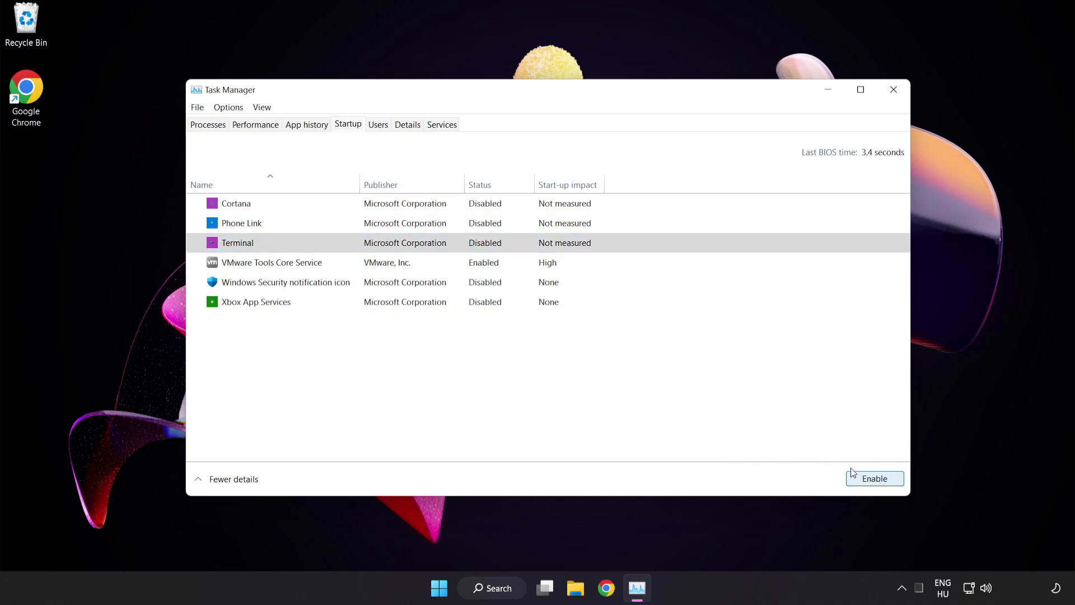
left_click(894, 89)
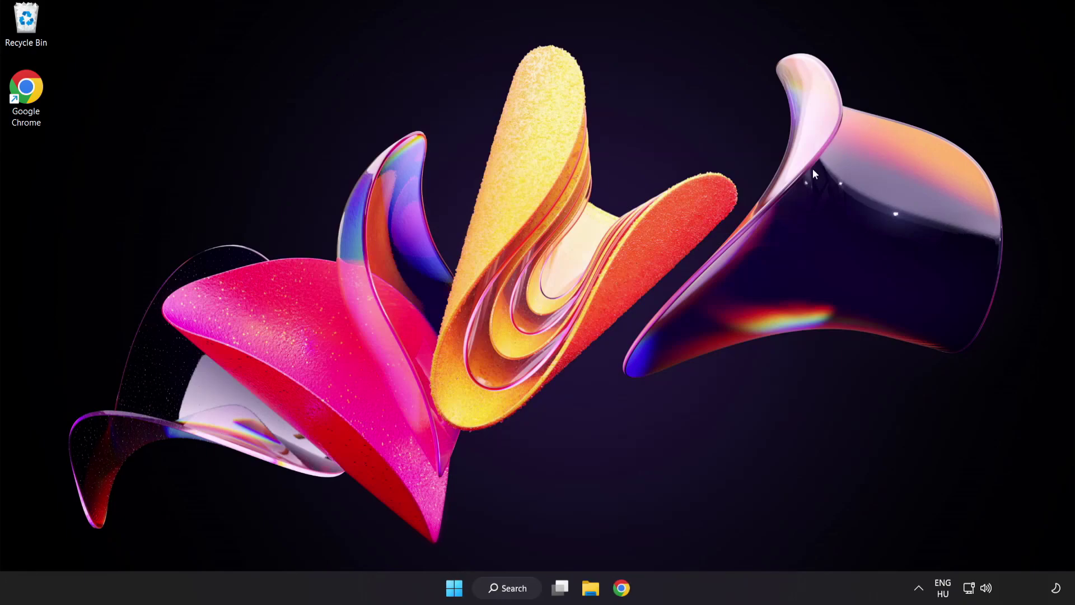
Open Windows Update settings via search, check for updates and close Settings
left_click(510, 592)
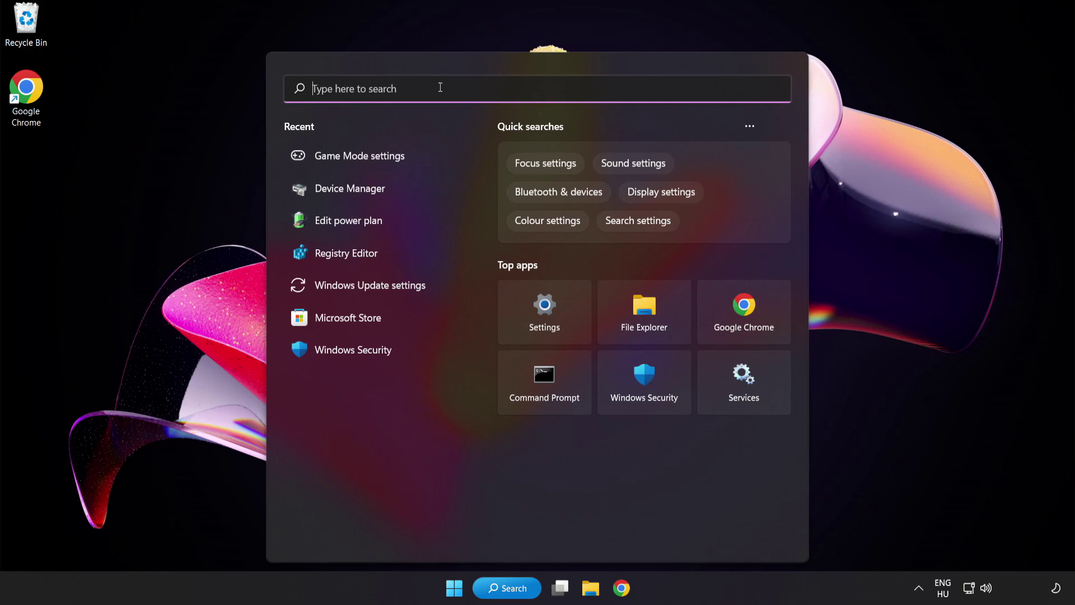
type("update")
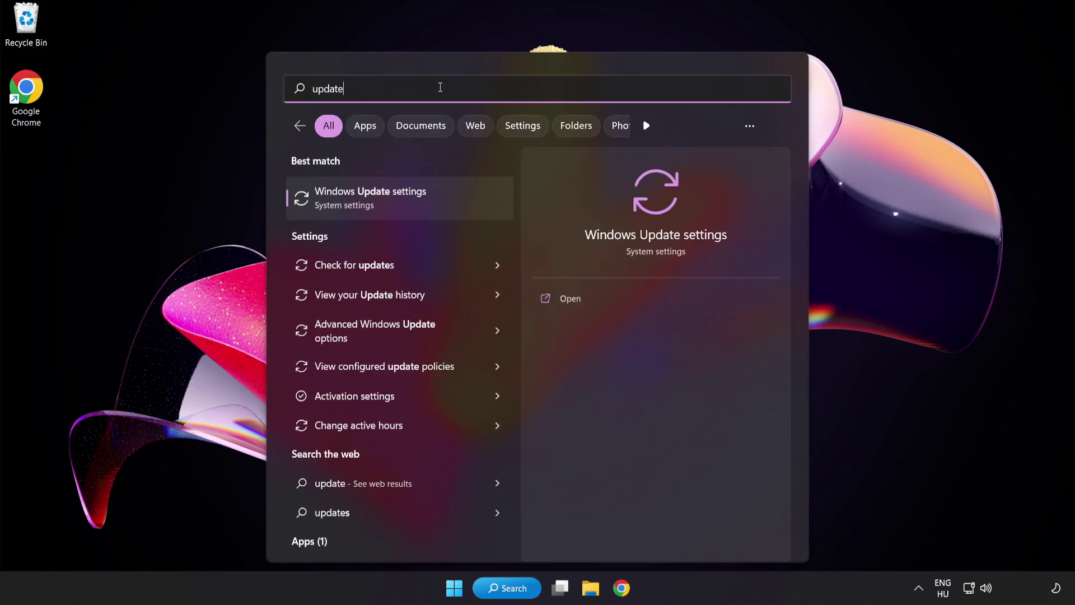
left_click(440, 194)
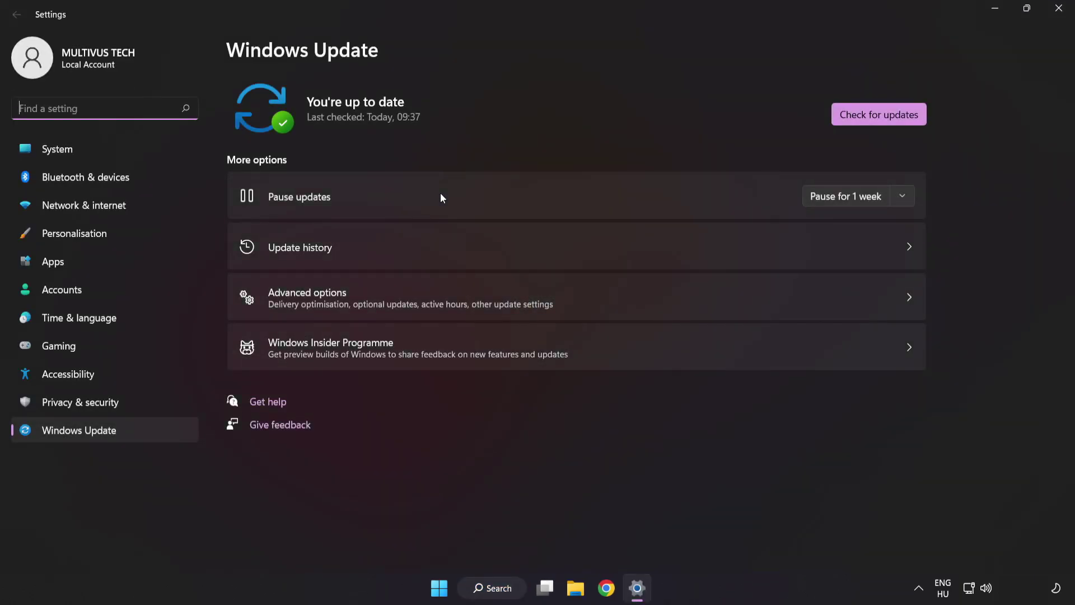
left_click(877, 119)
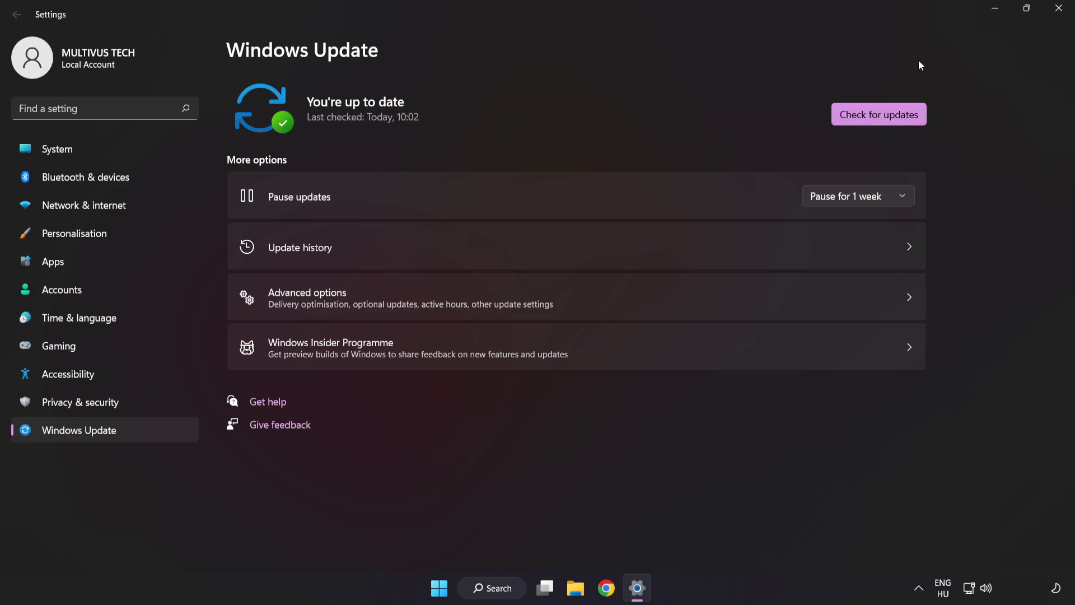
left_click(1058, 10)
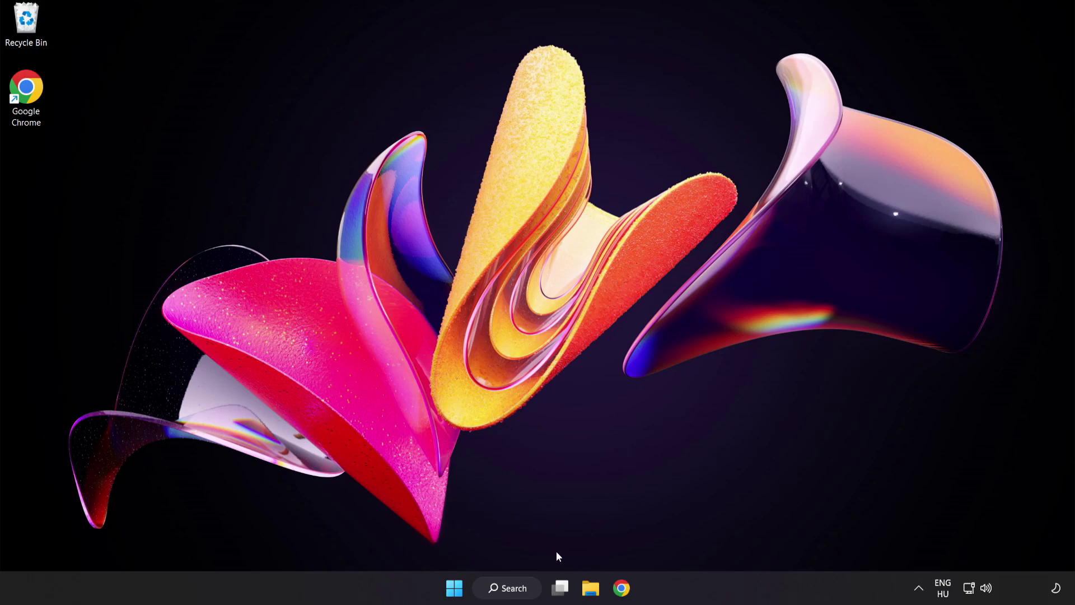
Launch regedit and navigate to HKEY_CURRENT_USER\System\GameConfigStore
left_click(518, 592)
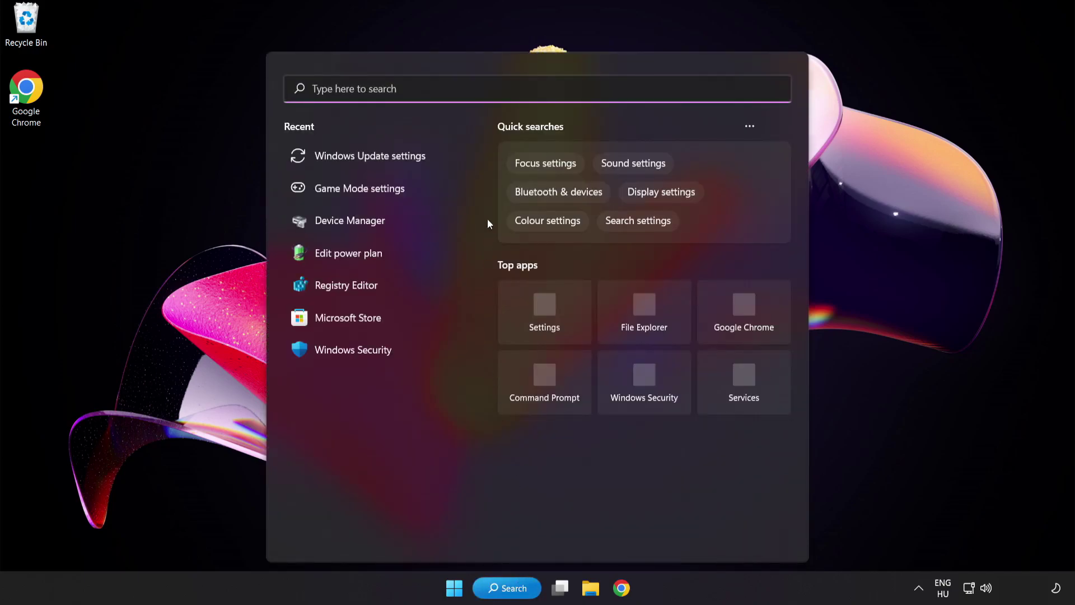
type("rege")
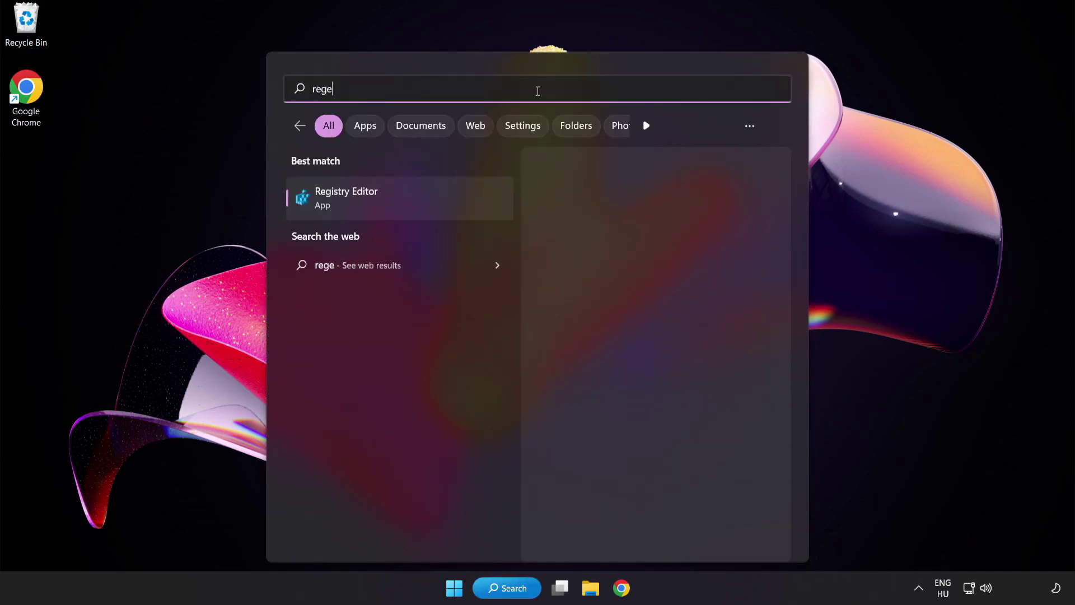
type("dit")
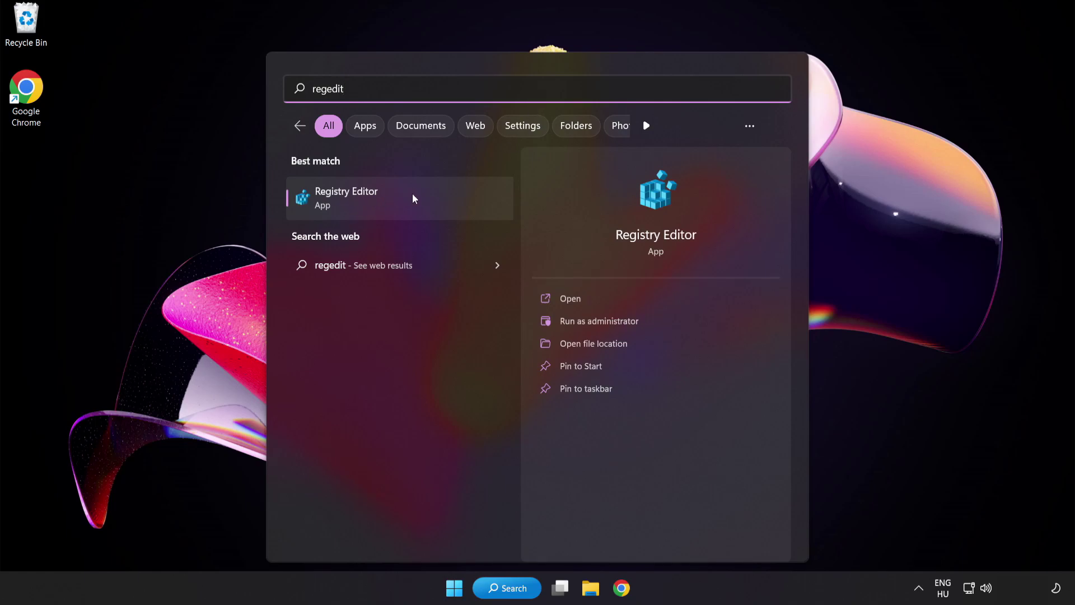
left_click(413, 194)
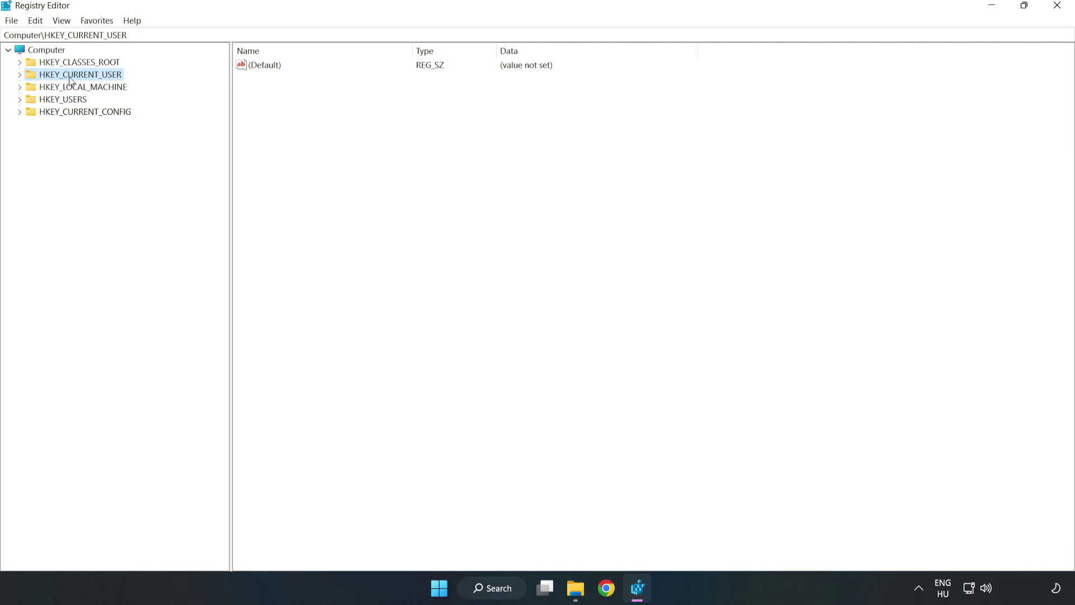
left_click(20, 75)
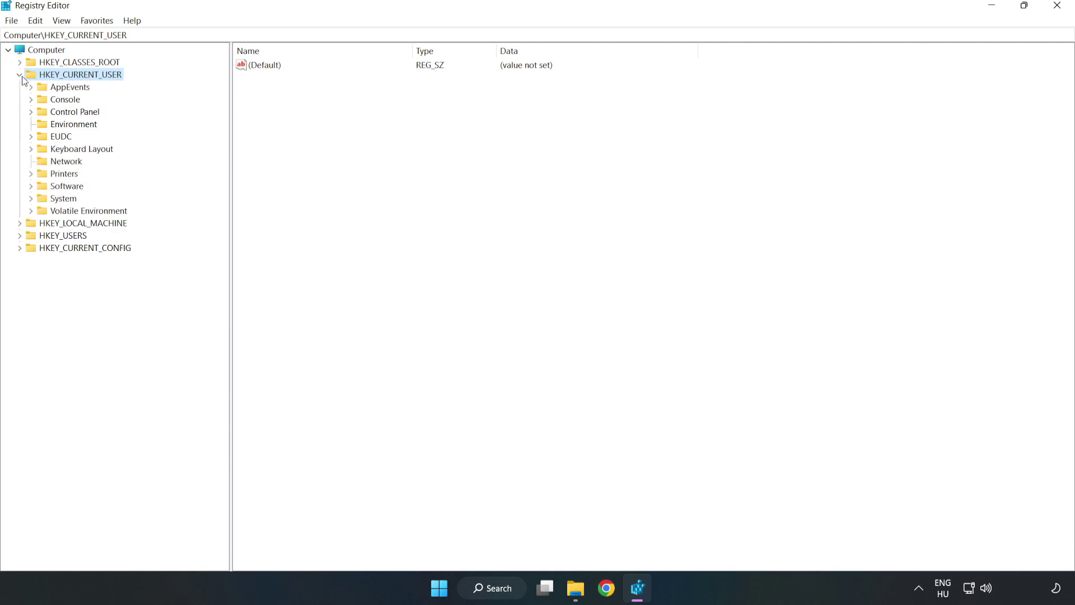
left_click(30, 199)
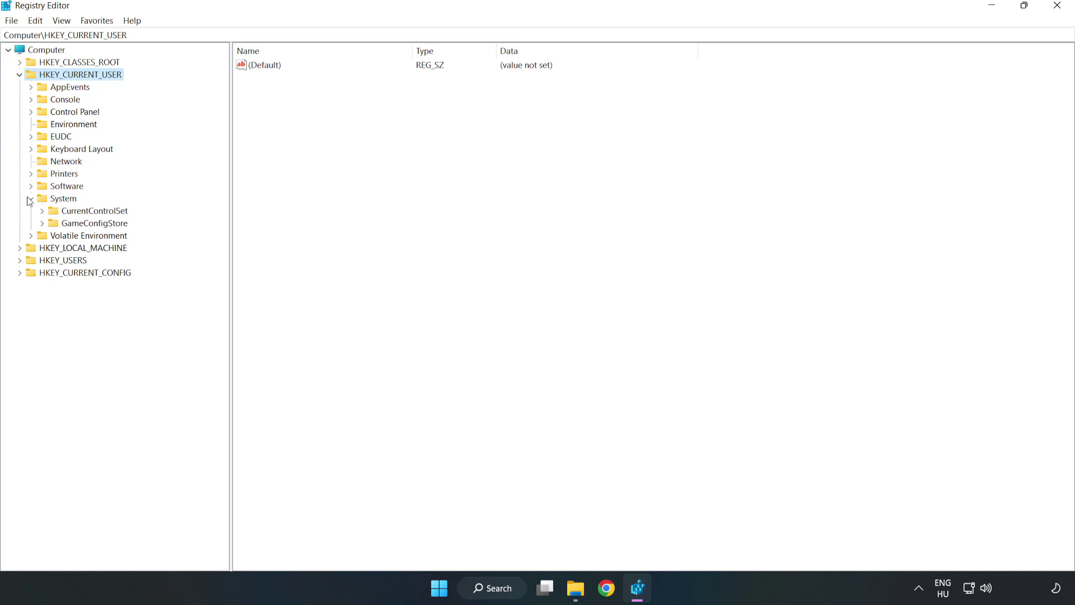
left_click(90, 229)
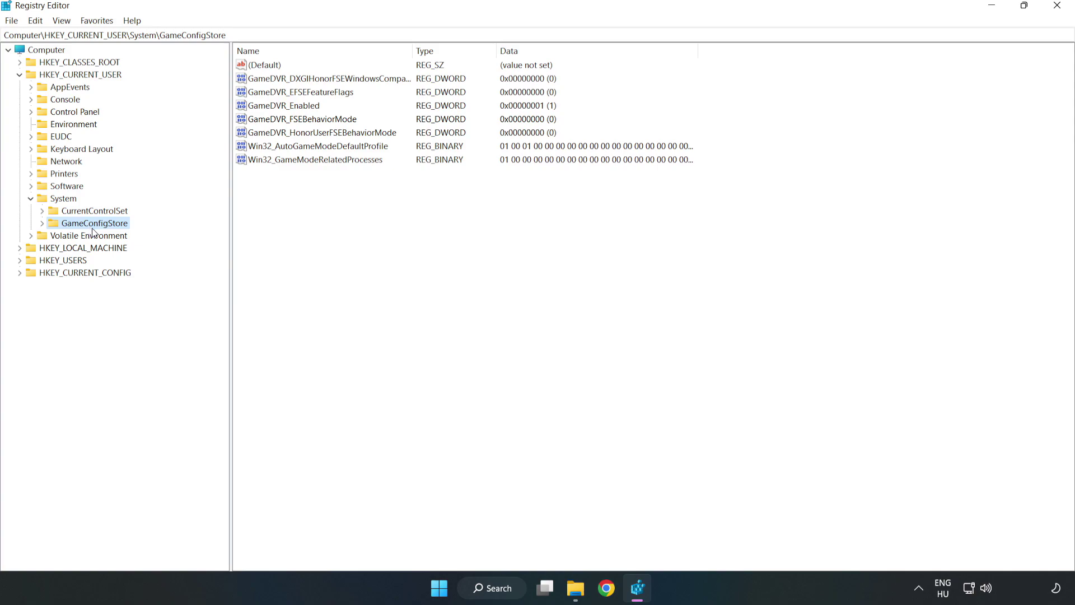
Modify GameDVR_Enabled and save its value data as 0
left_click(264, 109)
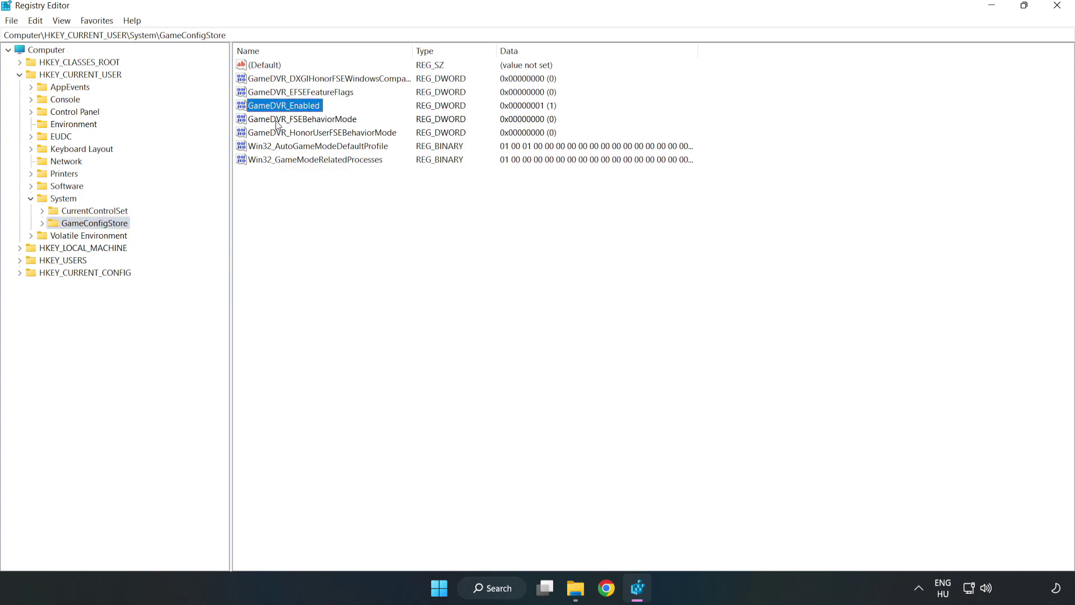
right_click(293, 110)
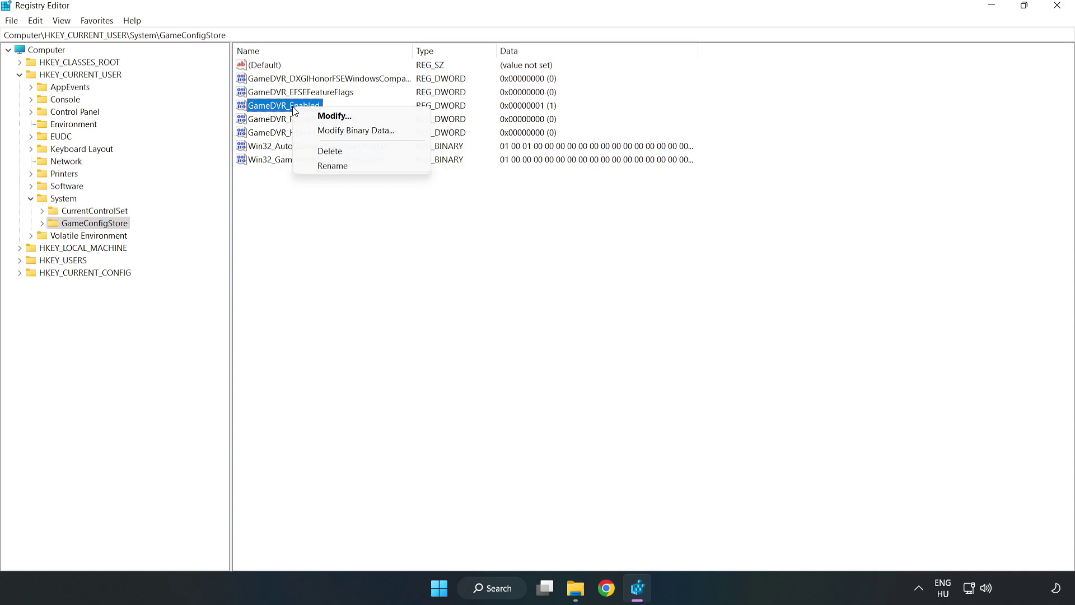
left_click(342, 122)
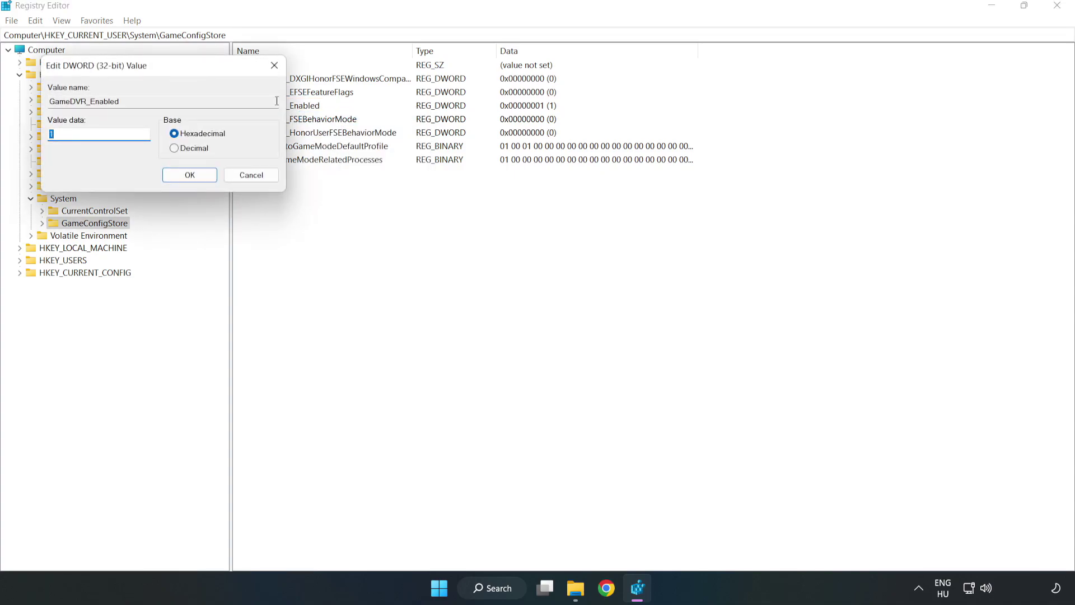
left_click_drag(214, 72, 598, 228)
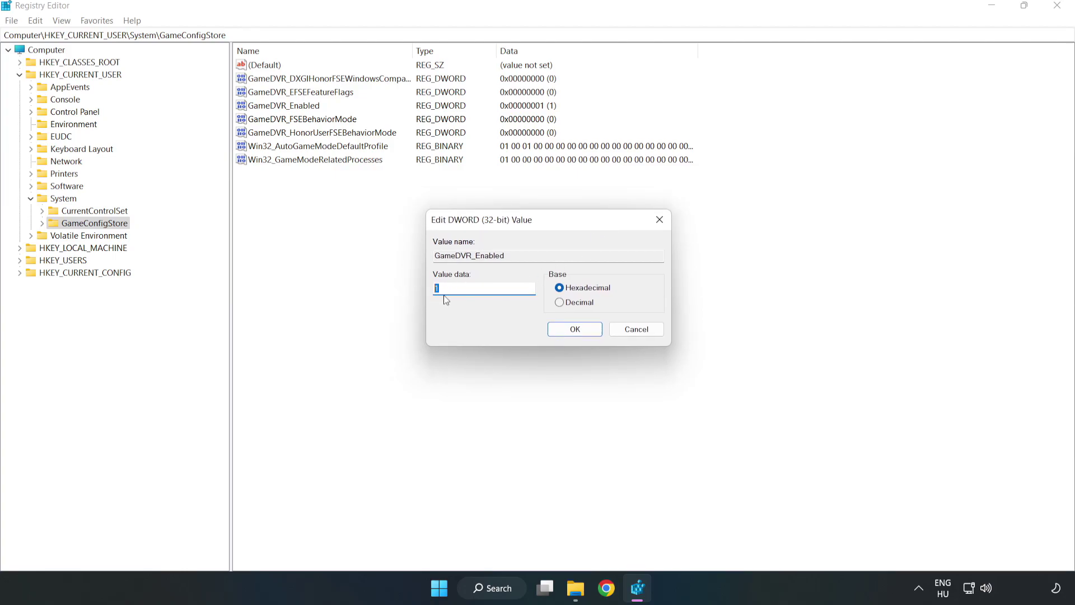
type("0")
left_click(574, 330)
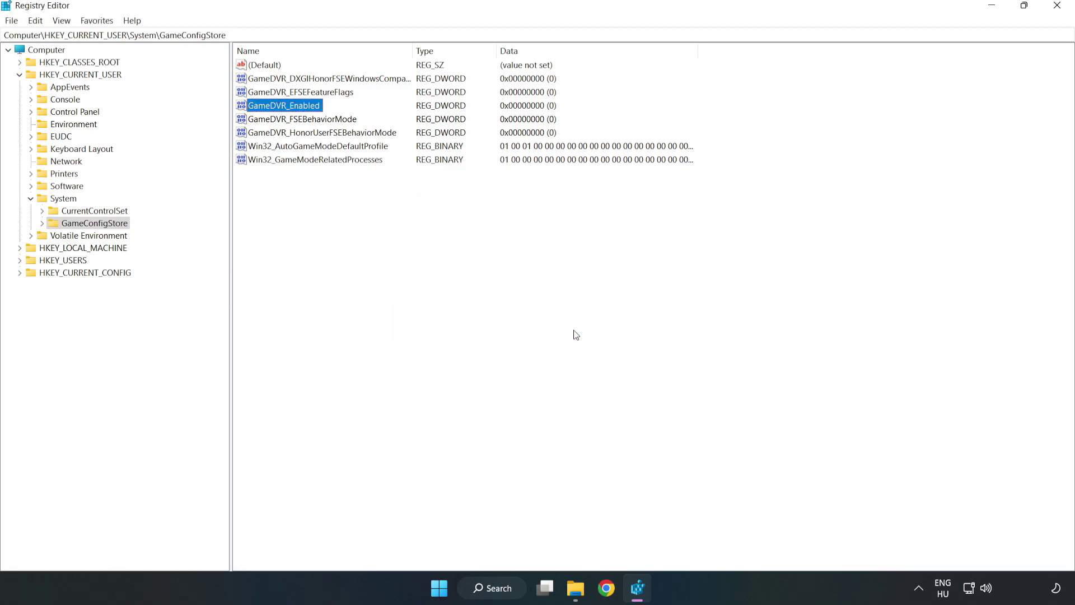
Navigate to HKLM SOFTWARE\Microsoft\PolicyManager\default\ApplicationManagement\AllowGameDVR and show its values
left_click(19, 74)
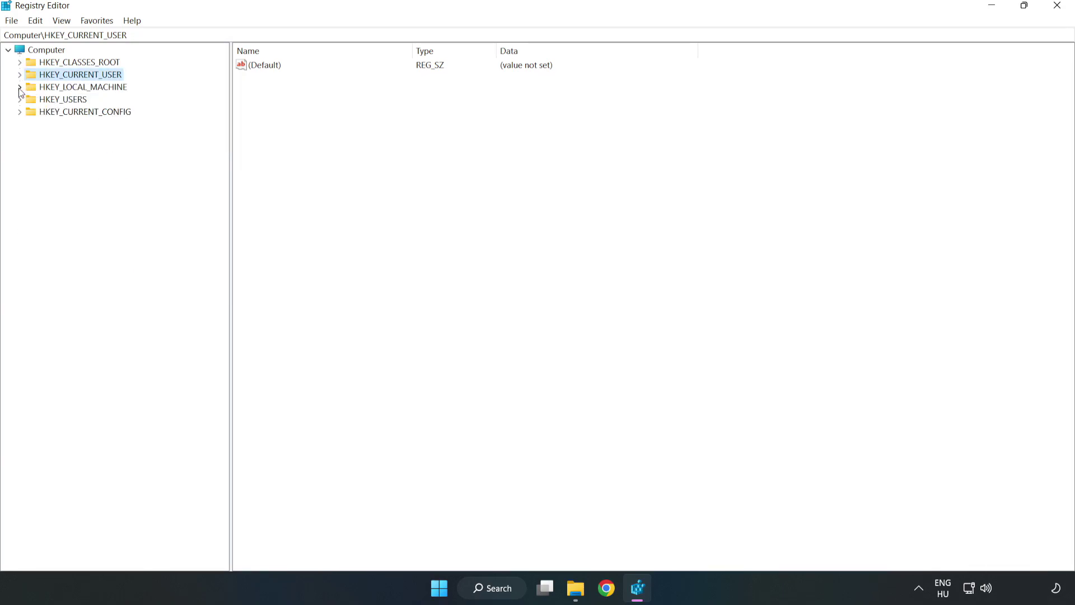
double_click(26, 89)
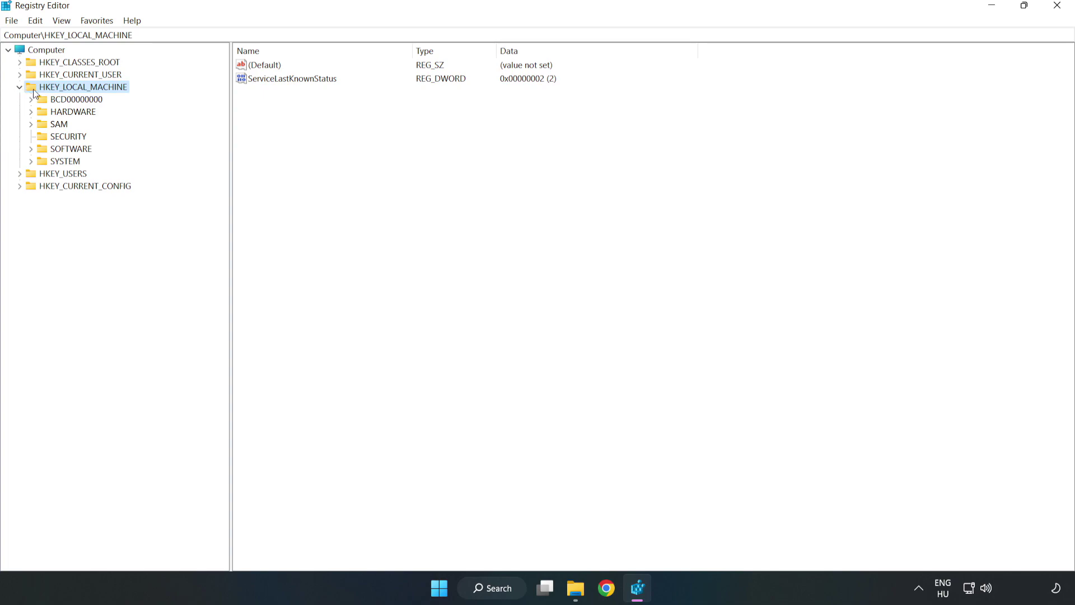
left_click(33, 148)
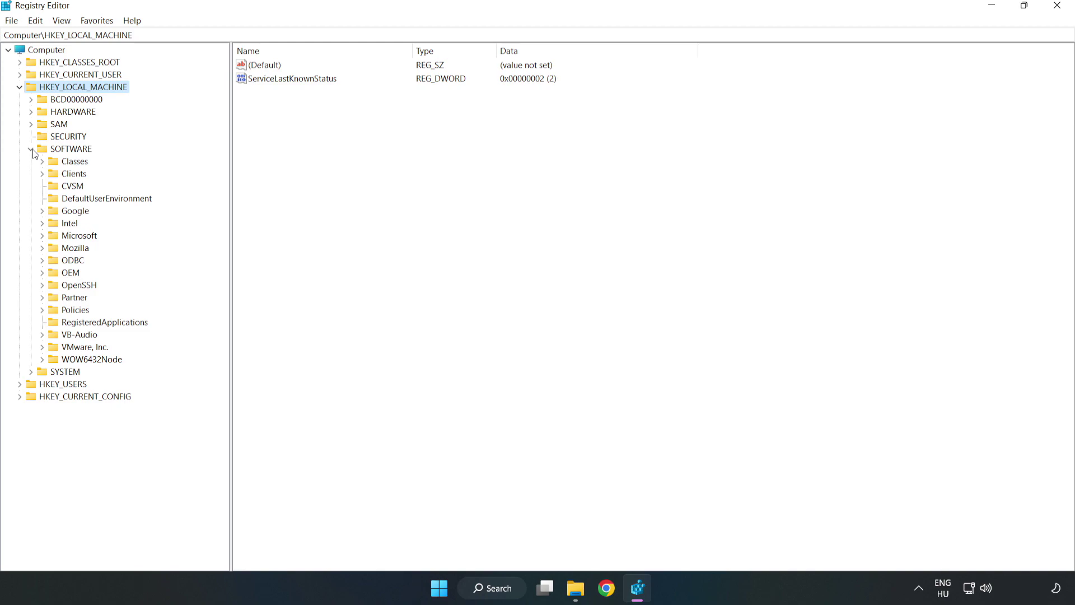
left_click(42, 236)
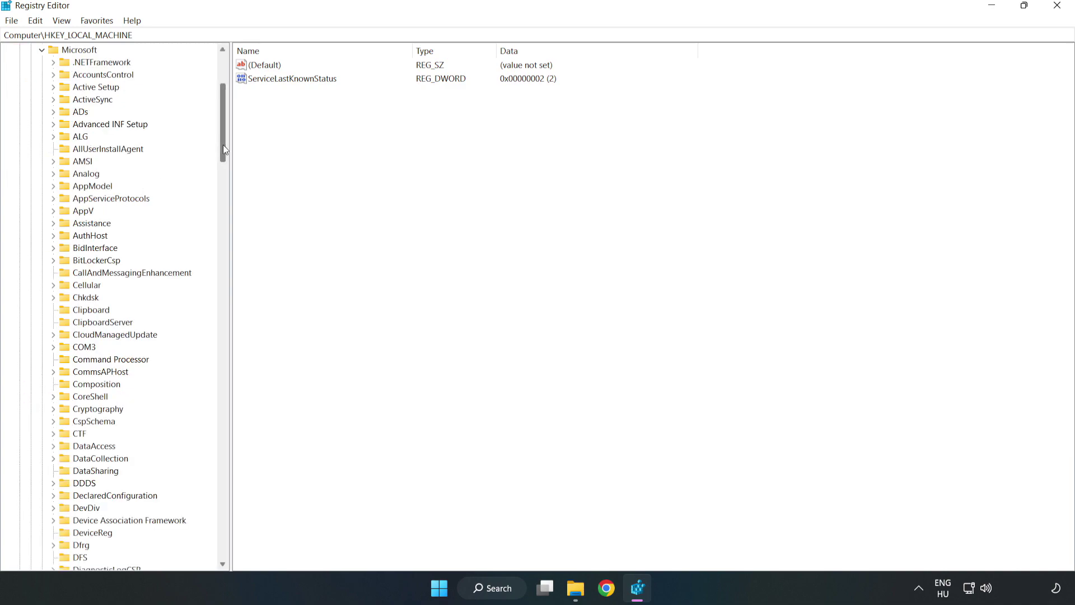
left_click_drag(223, 145, 244, 394)
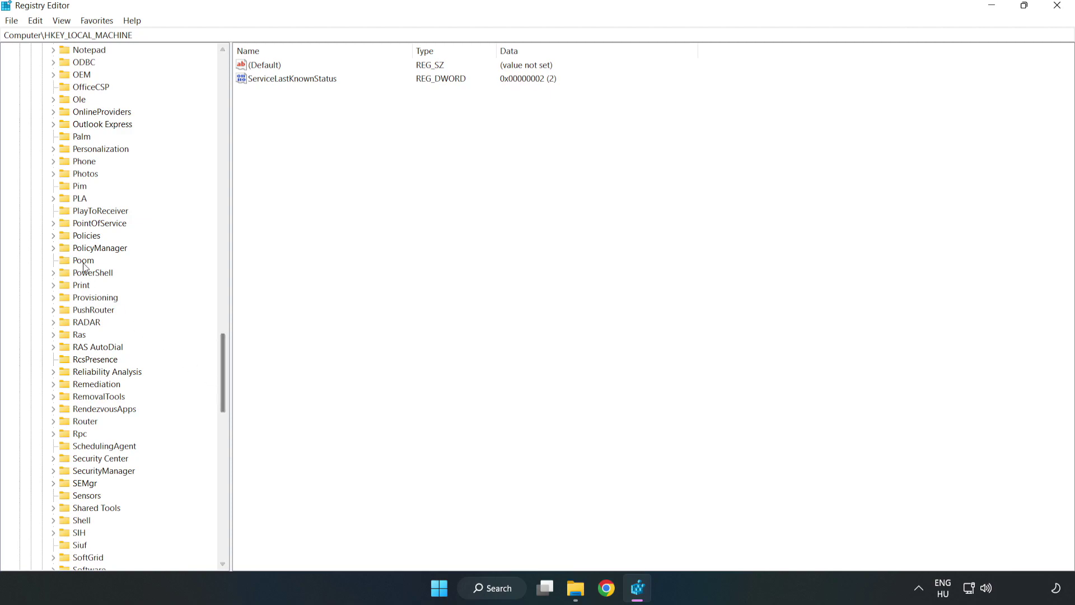
left_click(53, 249)
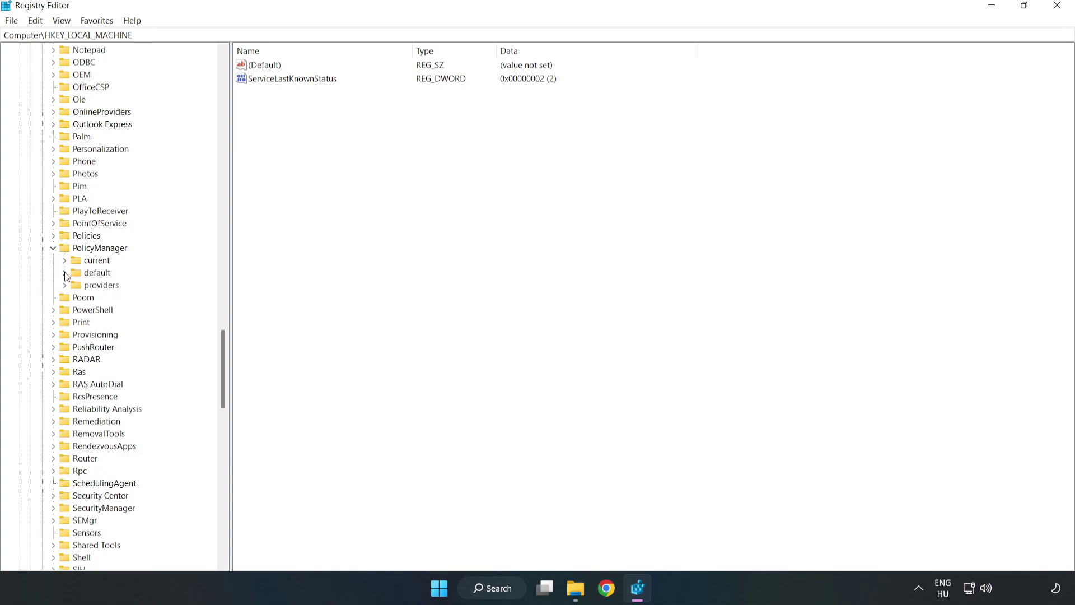
left_click(65, 273)
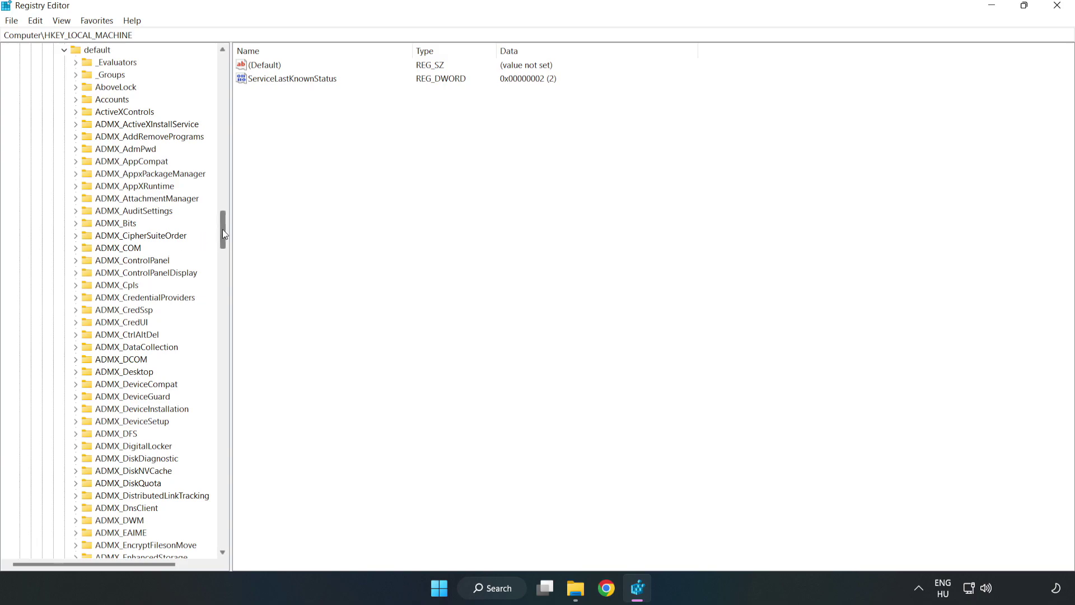
left_click_drag(223, 230, 218, 359)
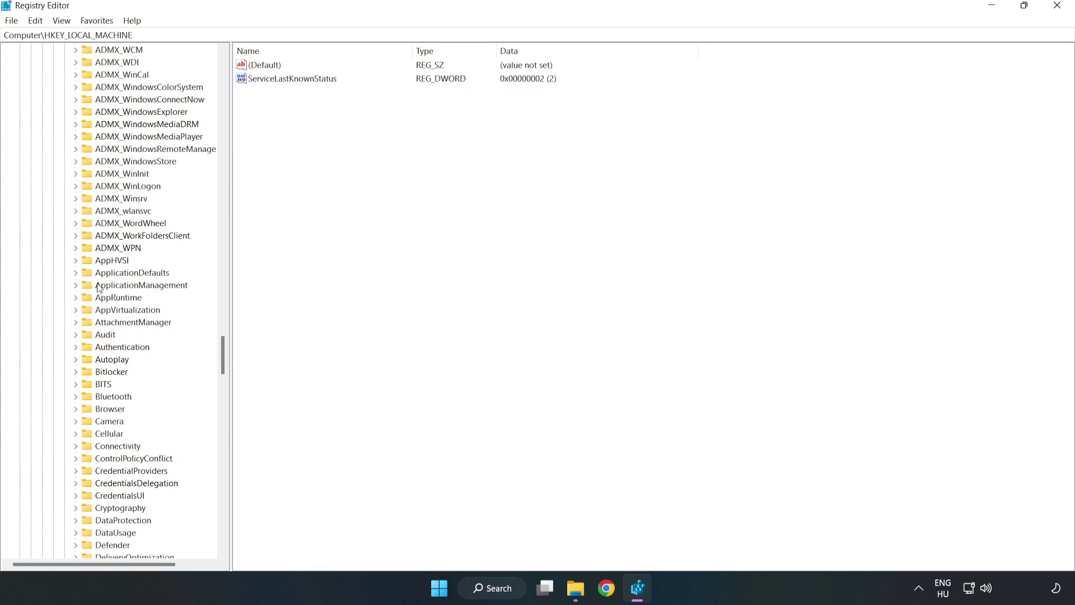
left_click(76, 285)
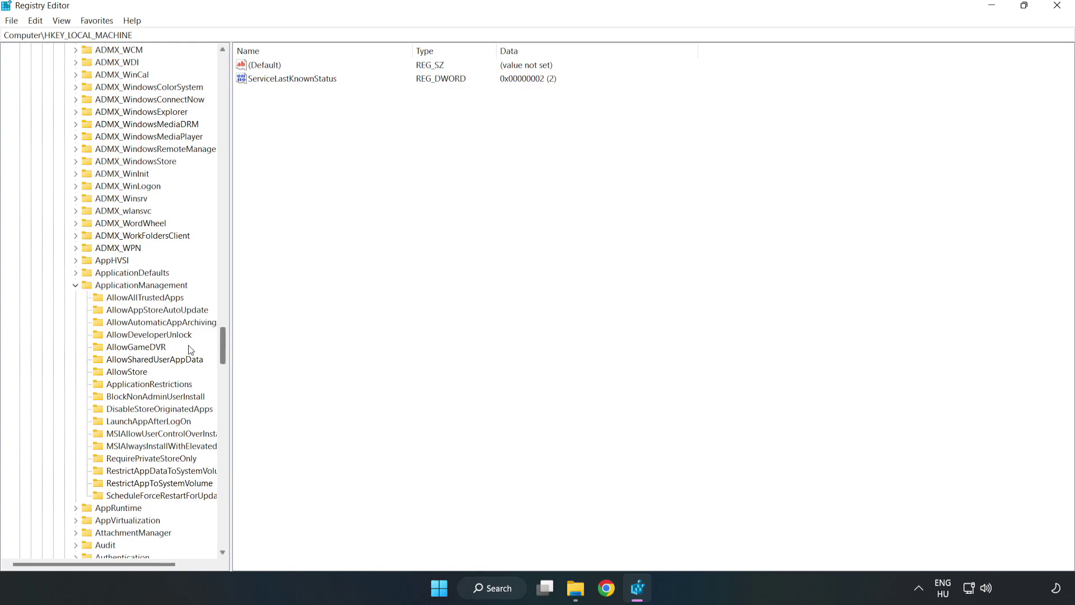
left_click(125, 348)
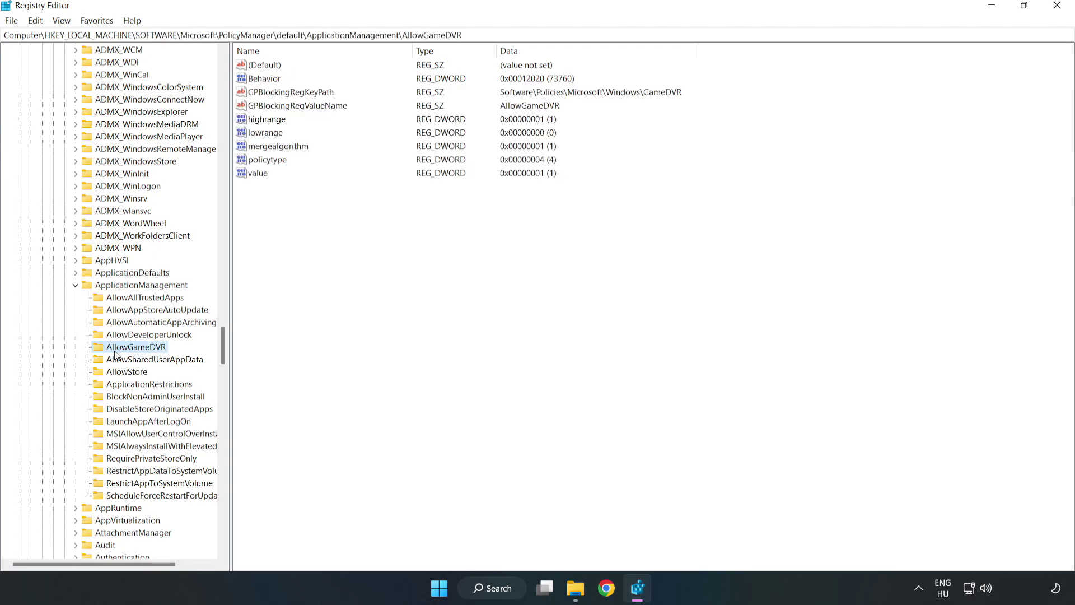
Modify the AllowGameDVR 'value' entry and save its data as 0
left_click(250, 176)
right_click(262, 178)
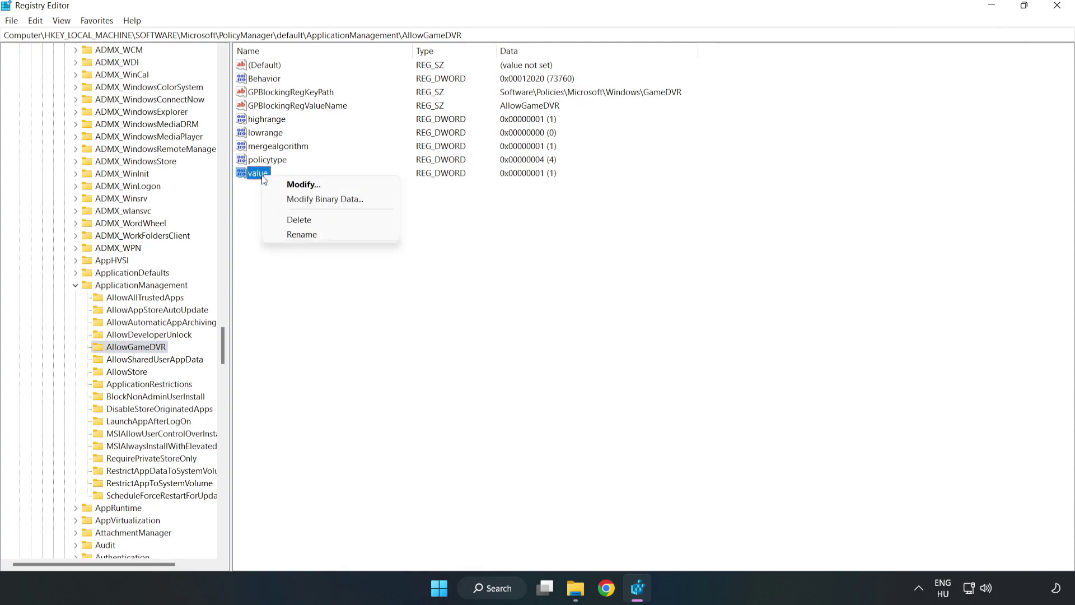
left_click(308, 187)
left_click_drag(201, 73, 547, 223)
left_click(431, 287)
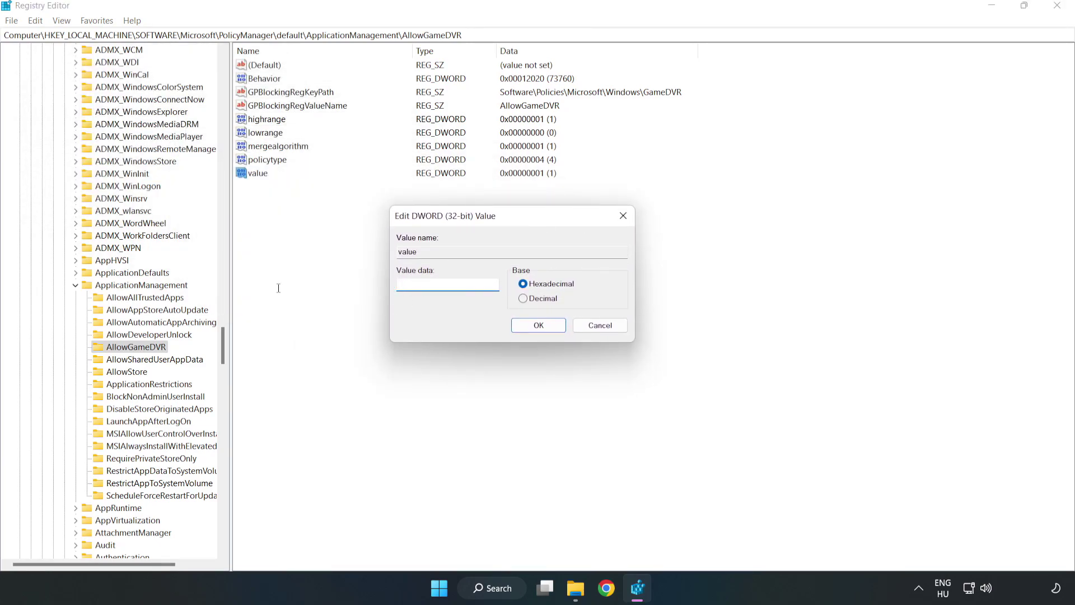
type("0")
left_click(540, 327)
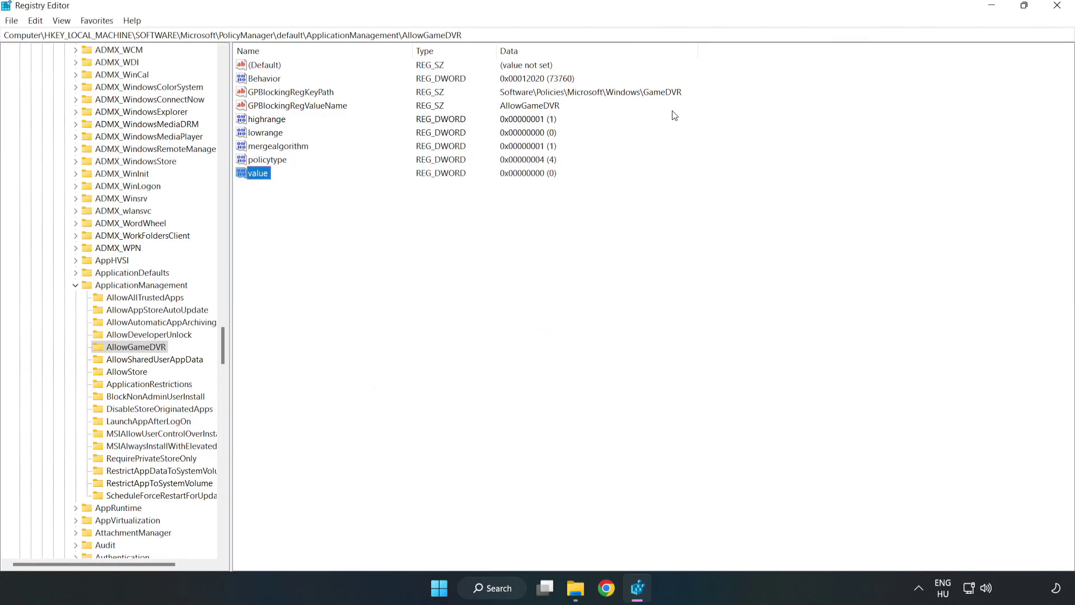
Close Registry Editor, return to Chrome and download the DirectX End-User Runtime Web Installer
left_click(1058, 10)
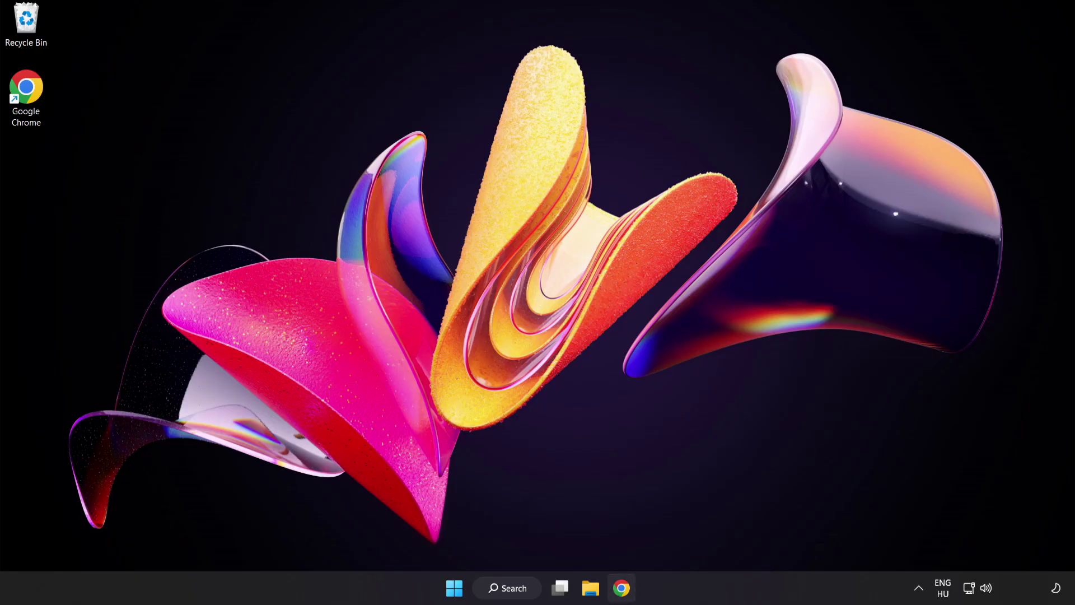
left_click(620, 588)
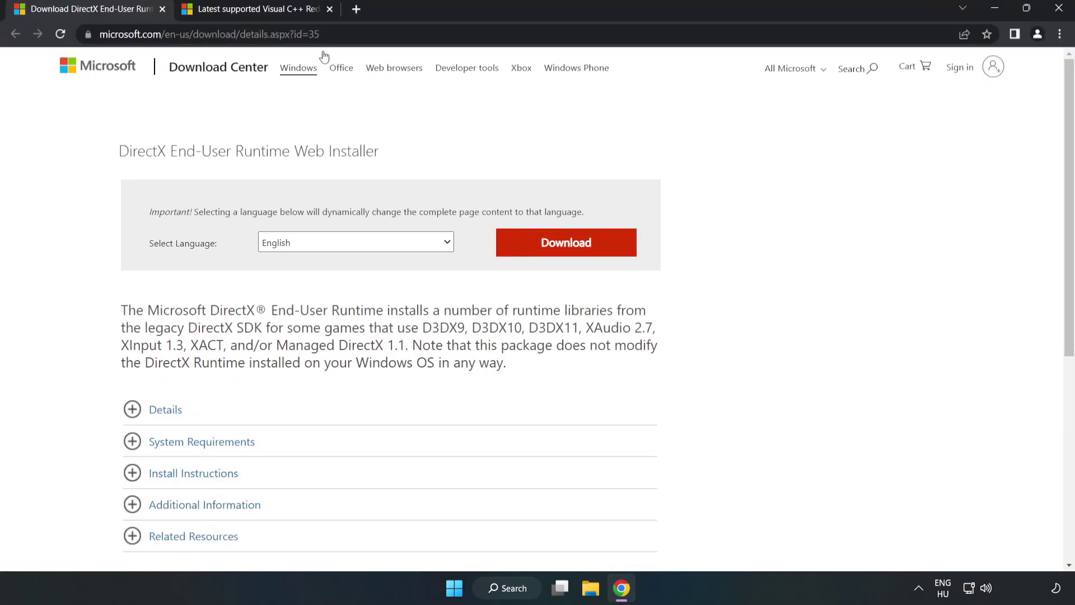
left_click(319, 34)
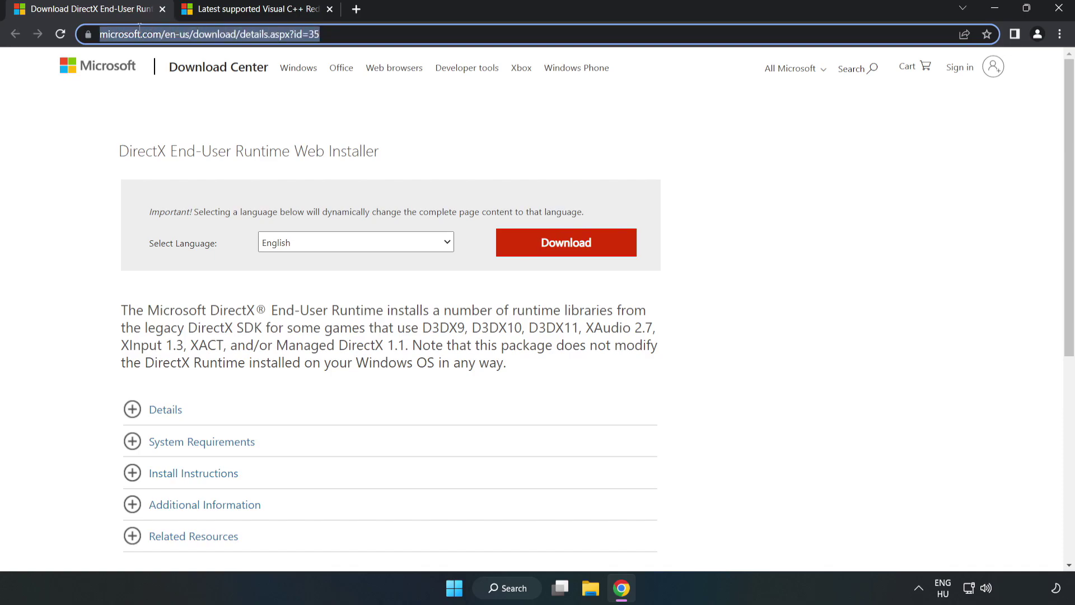
left_click(435, 133)
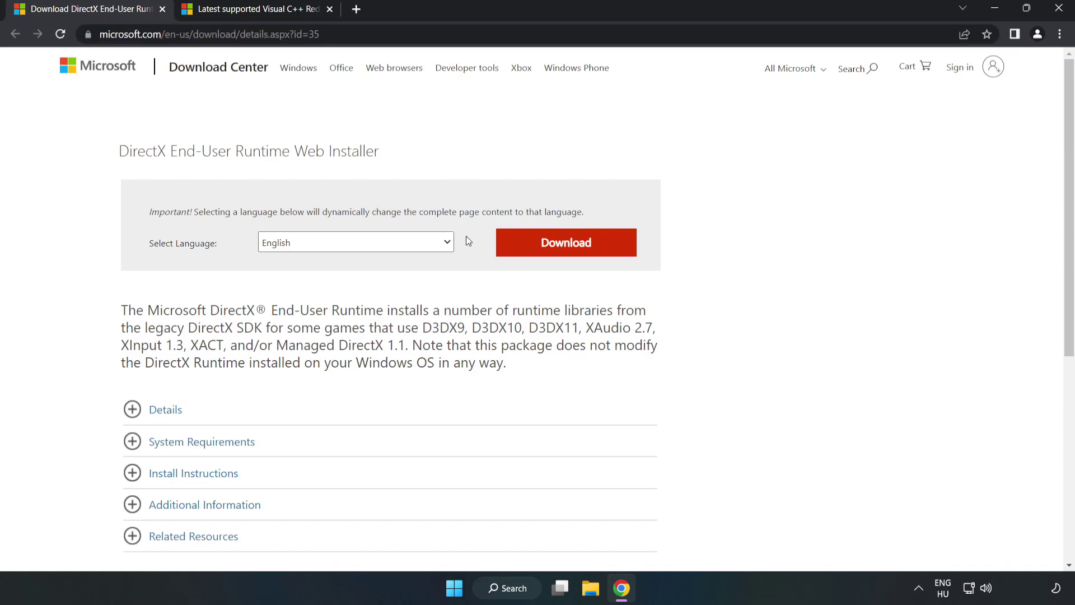
left_click(573, 256)
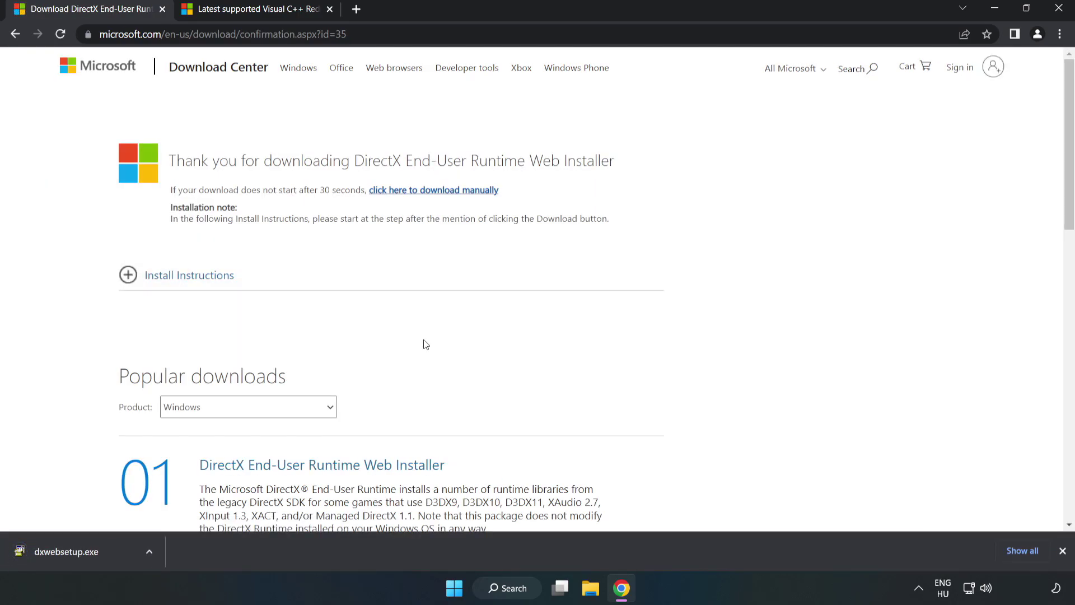
Run dxwebsetup.exe, accept the license, decline the Bing Bar, install and finish
left_click(109, 554)
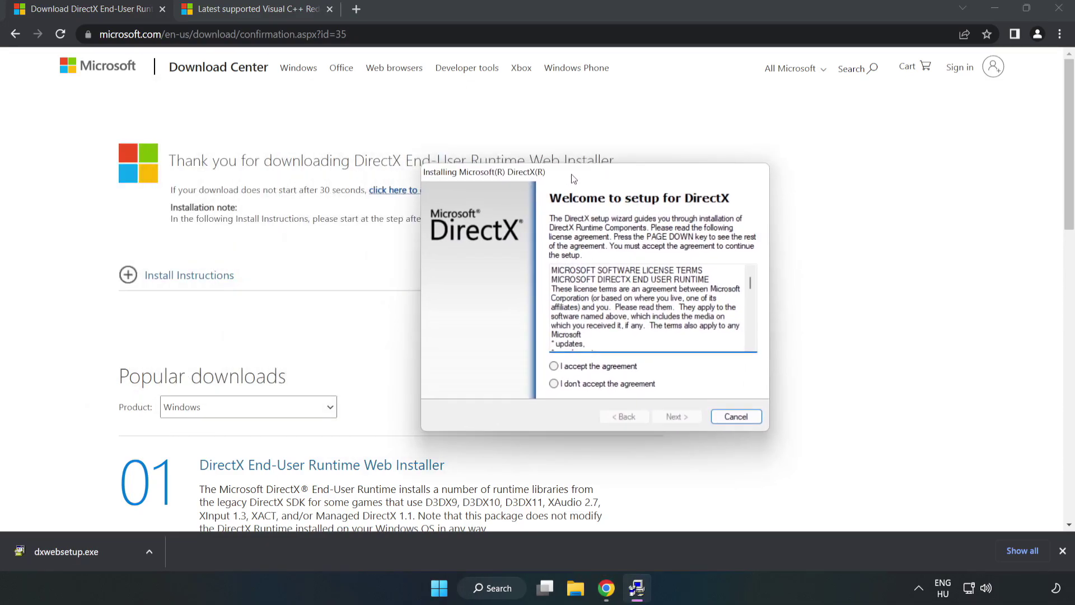
left_click_drag(691, 262, 692, 312)
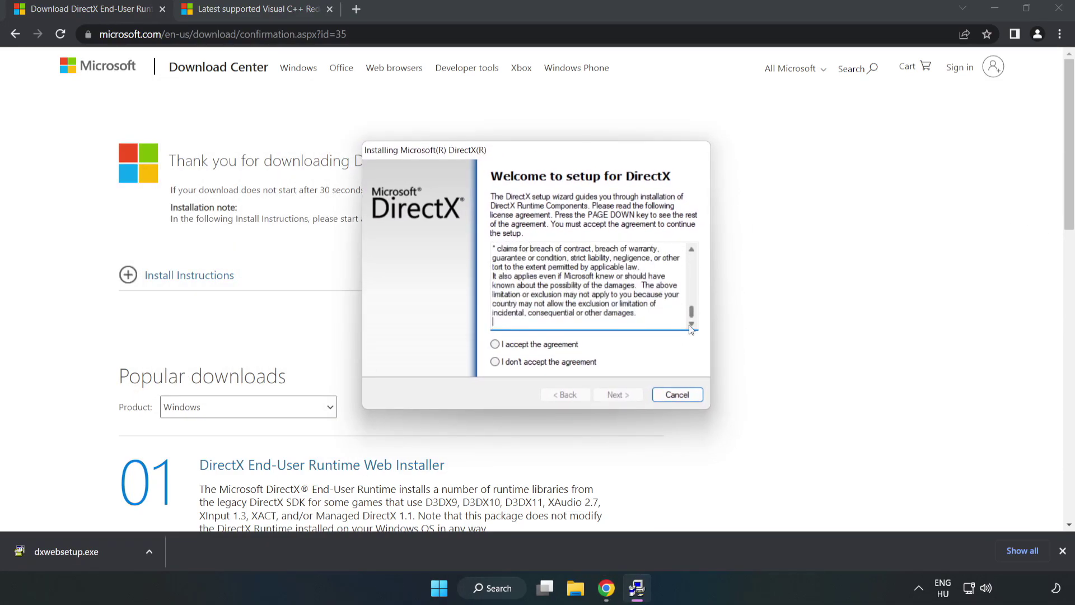
left_click(495, 344)
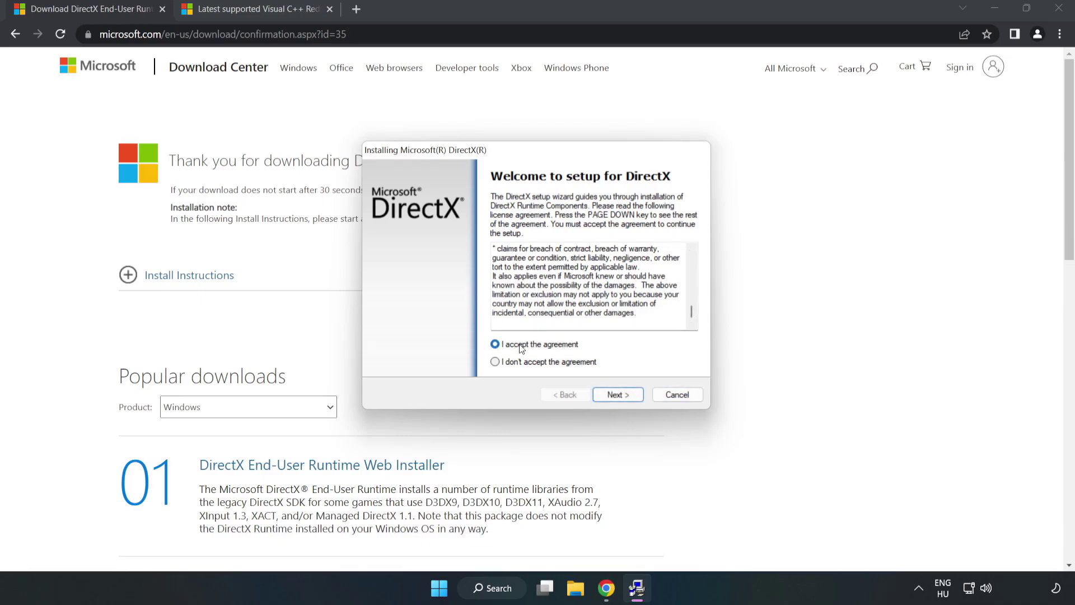
left_click(622, 396)
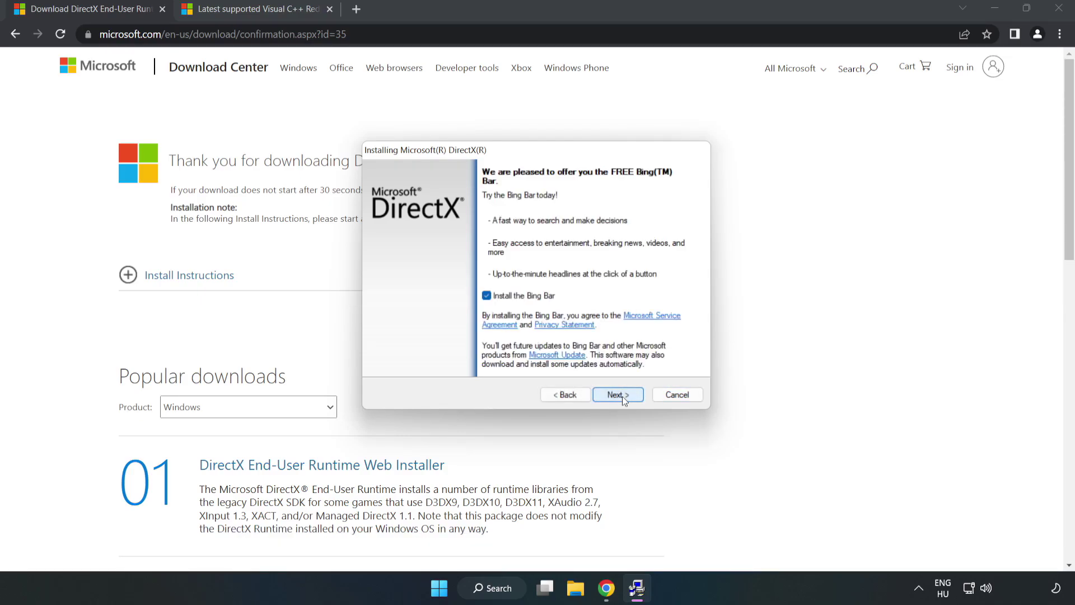
left_click(486, 296)
left_click(620, 393)
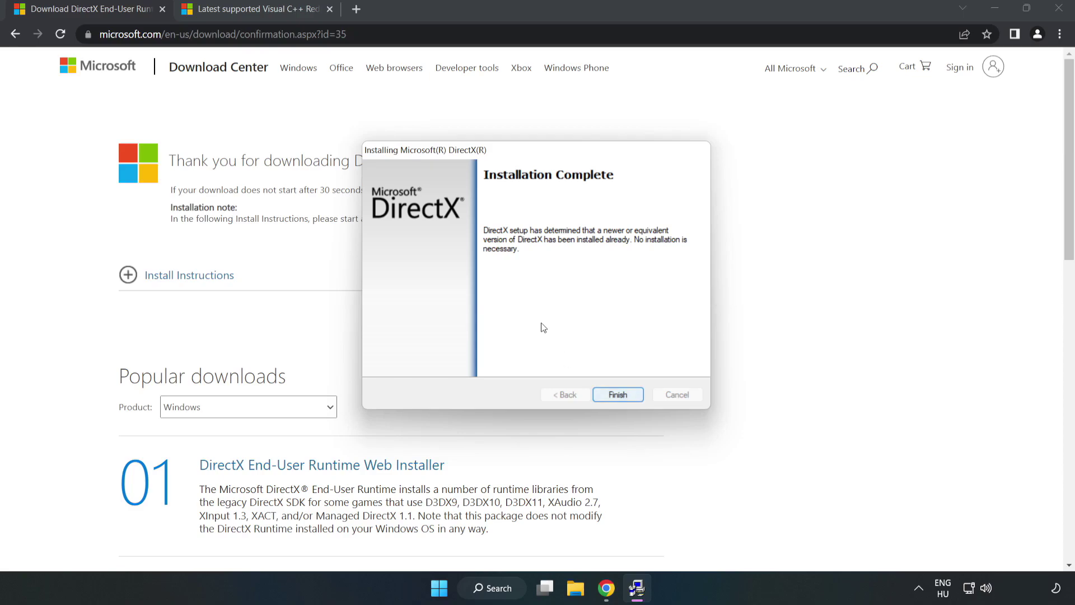
left_click(619, 397)
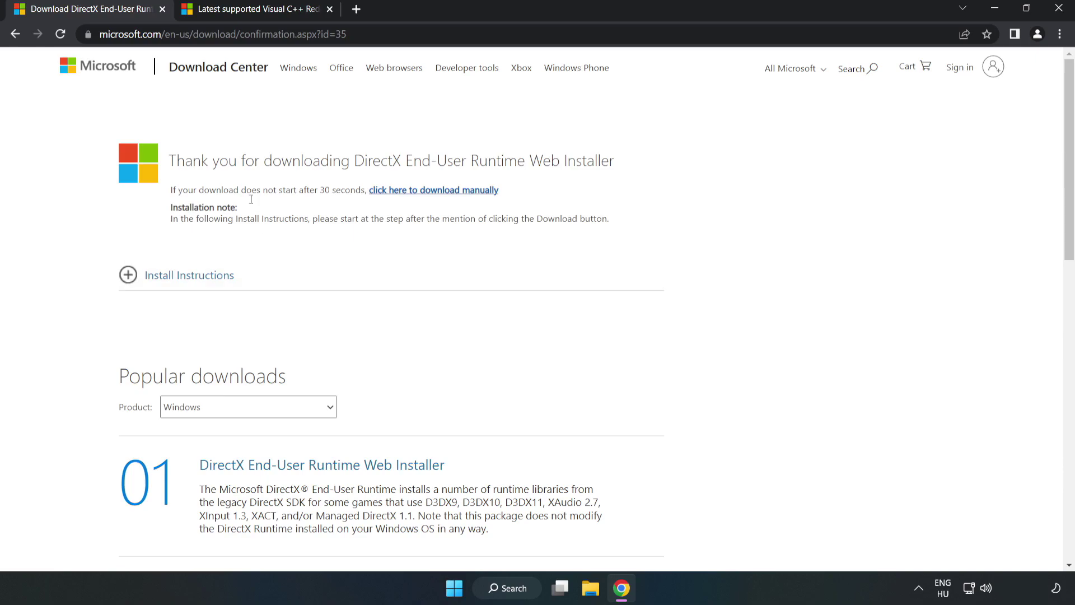
Close the DirectX tab and return to the Visual C++ Redistributable downloads page
left_click(162, 9)
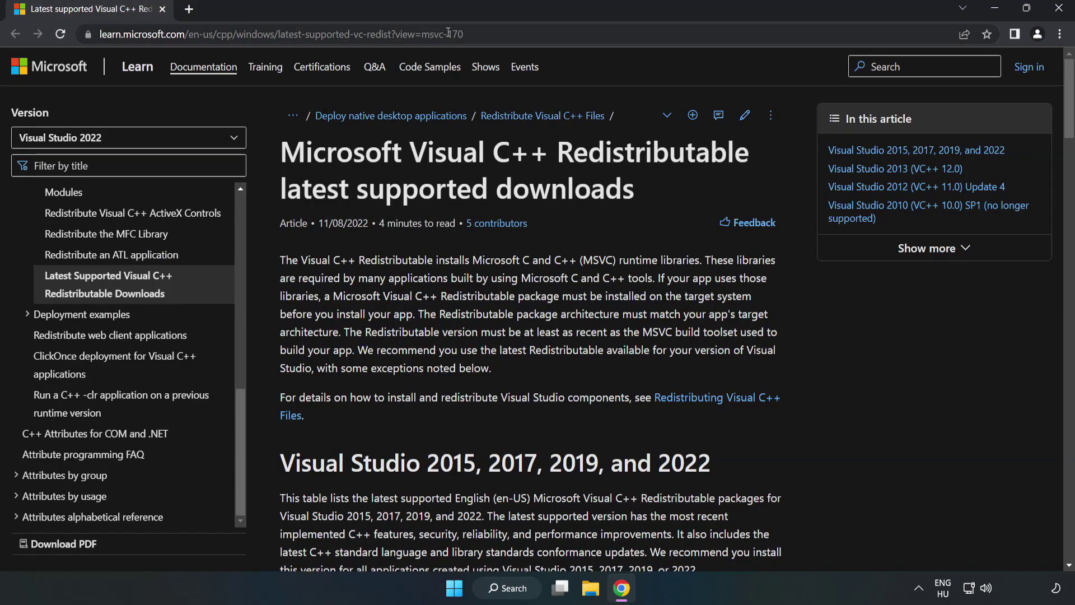
left_click(587, 34)
left_click(588, 33)
left_click(671, 80)
scroll(1069, 126, "down", 1)
scroll(1070, 126, "down", 4)
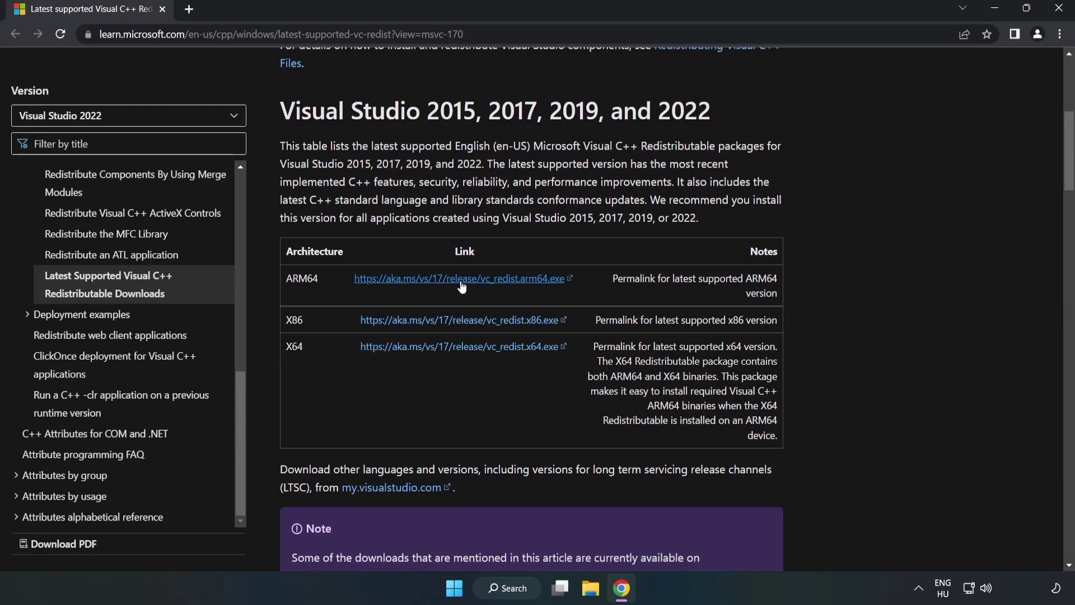
Download the ARM64, x86 and x64 redistributables, allowing multiple downloads
left_click(460, 279)
left_click(472, 323)
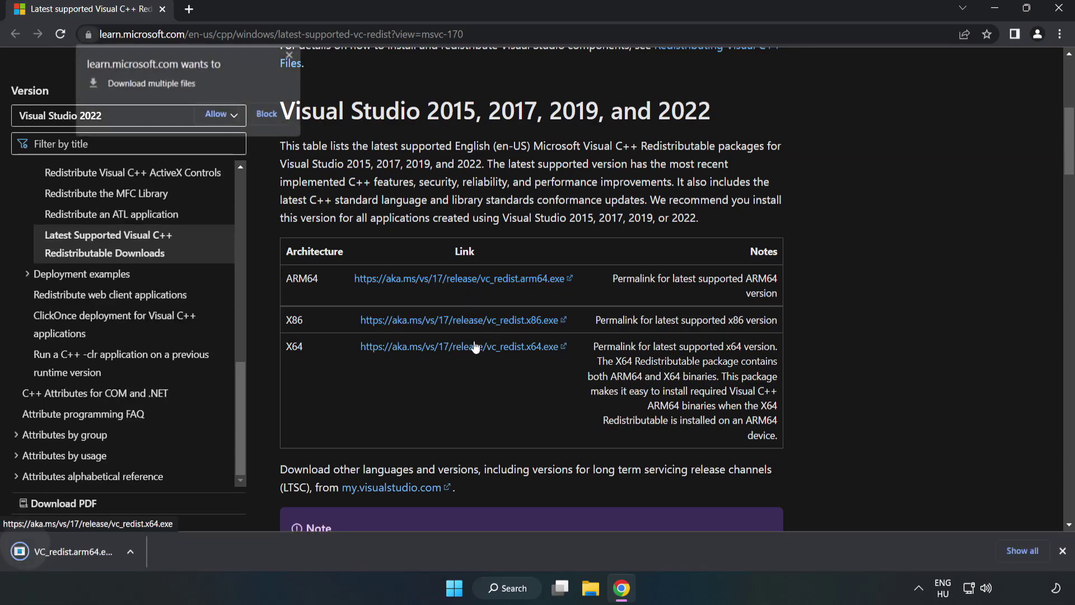
left_click(472, 348)
left_click(217, 113)
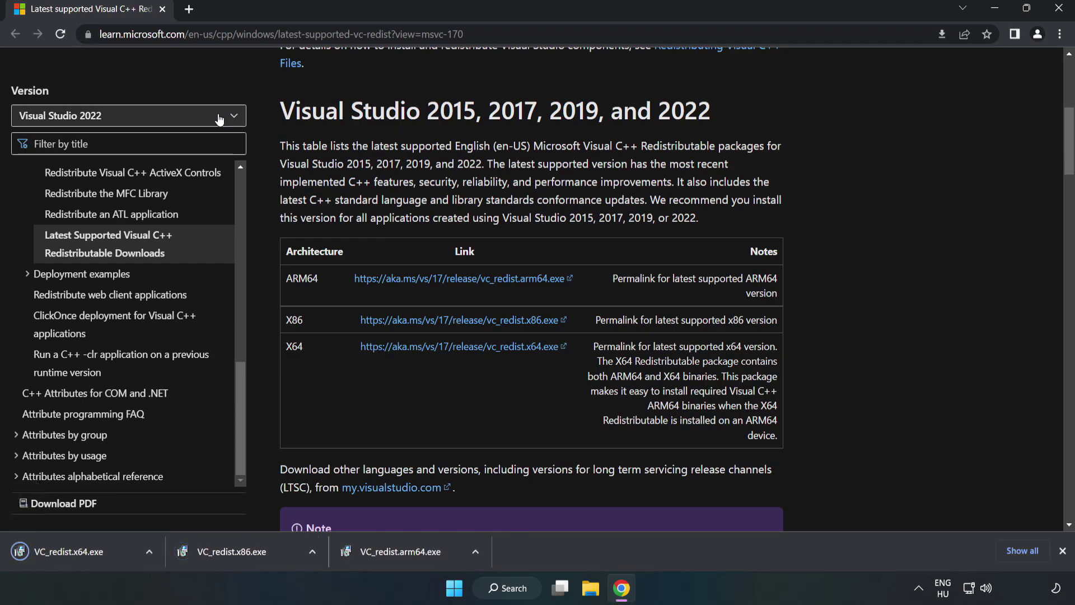
Run the ARM64 Visual C++ redistributable, which fails as unsupported on this processor
left_click(411, 556)
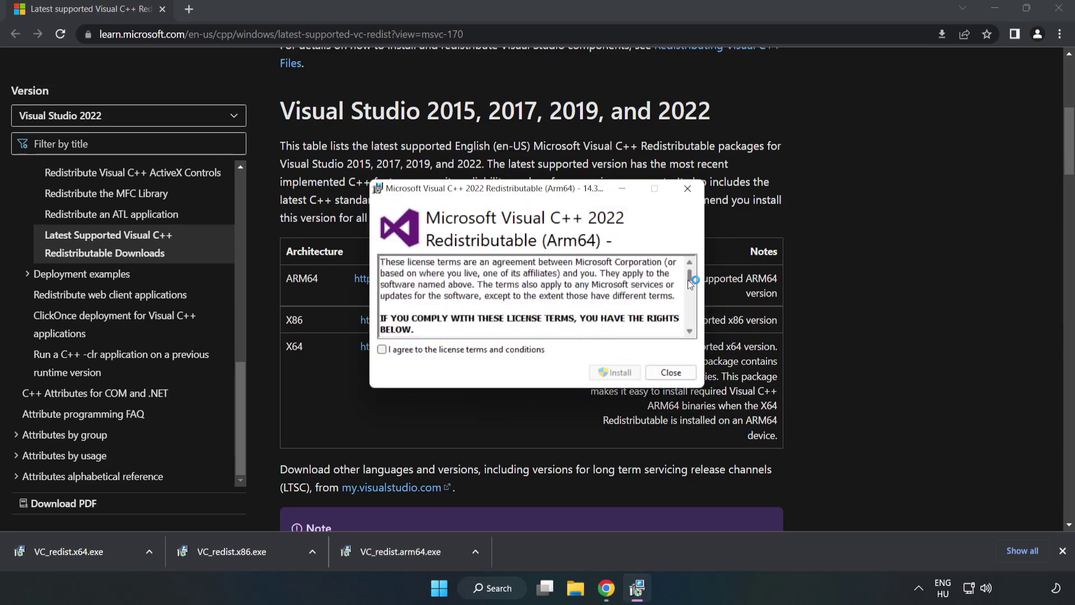
left_click_drag(688, 276, 685, 343)
left_click(390, 353)
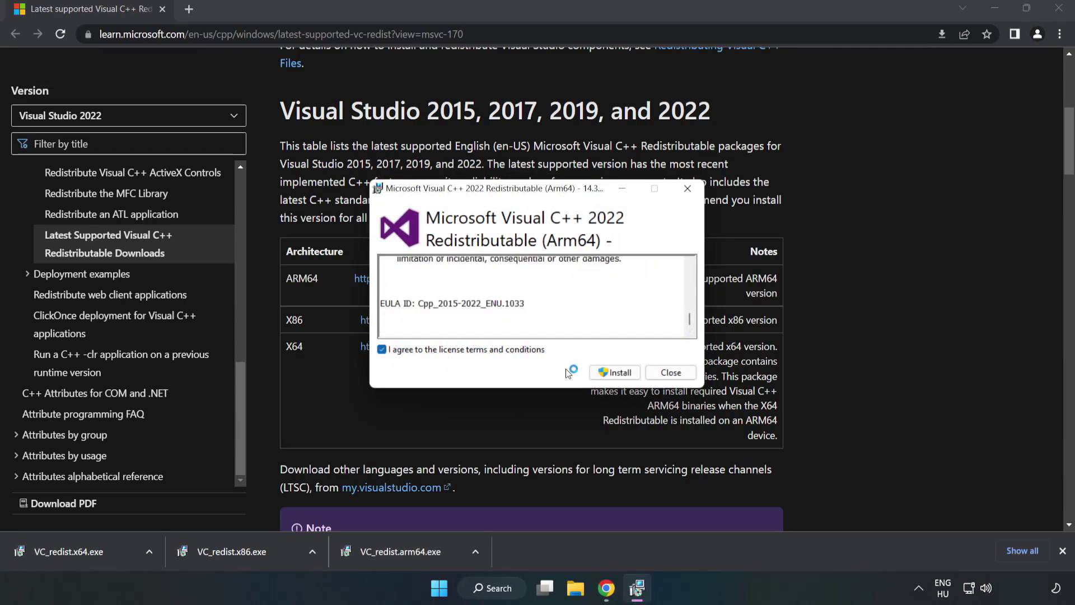
left_click(614, 375)
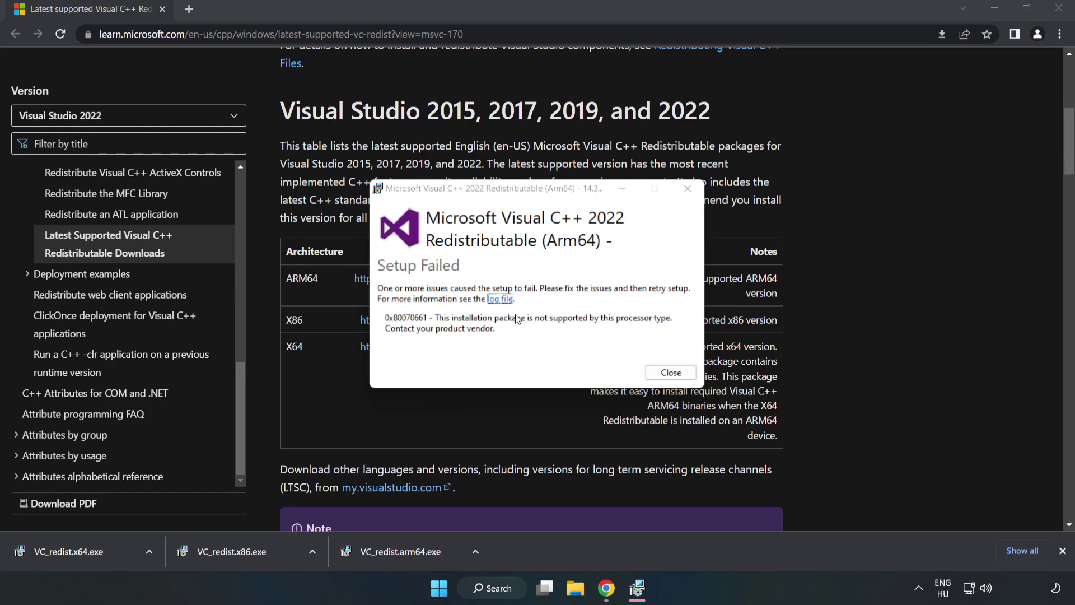
left_click(671, 372)
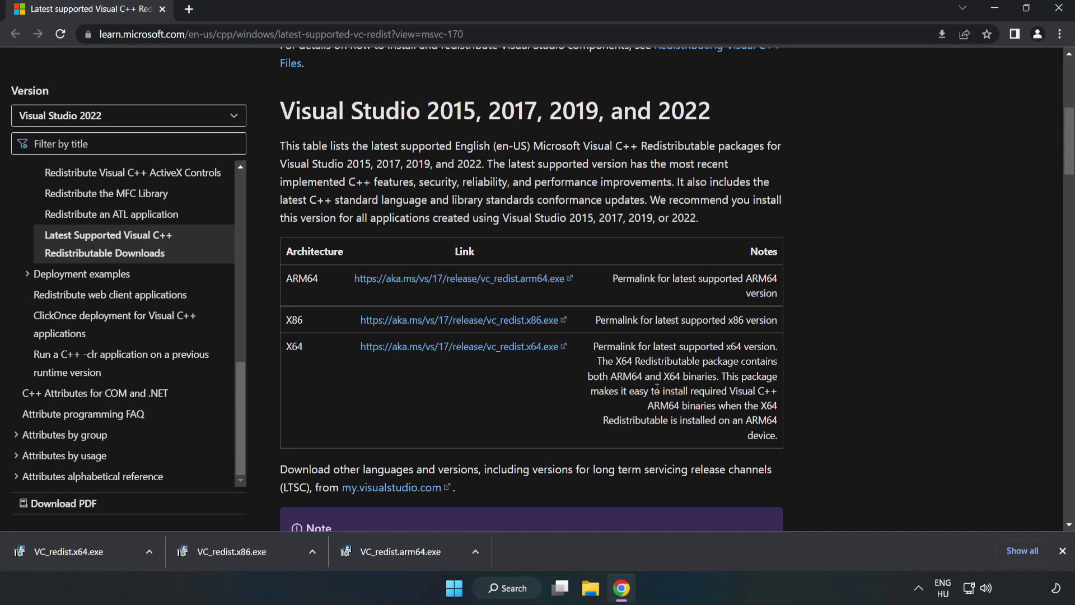
Install the x86 and x64 Visual C++ 2015-2022 redistributables successfully, without restarting yet
left_click(256, 550)
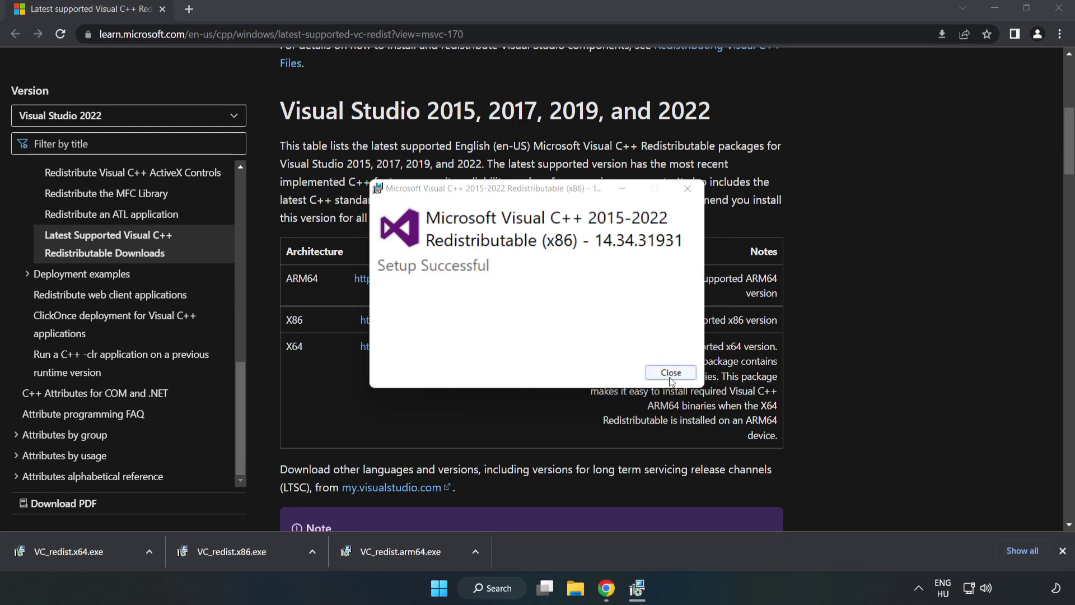
left_click(671, 372)
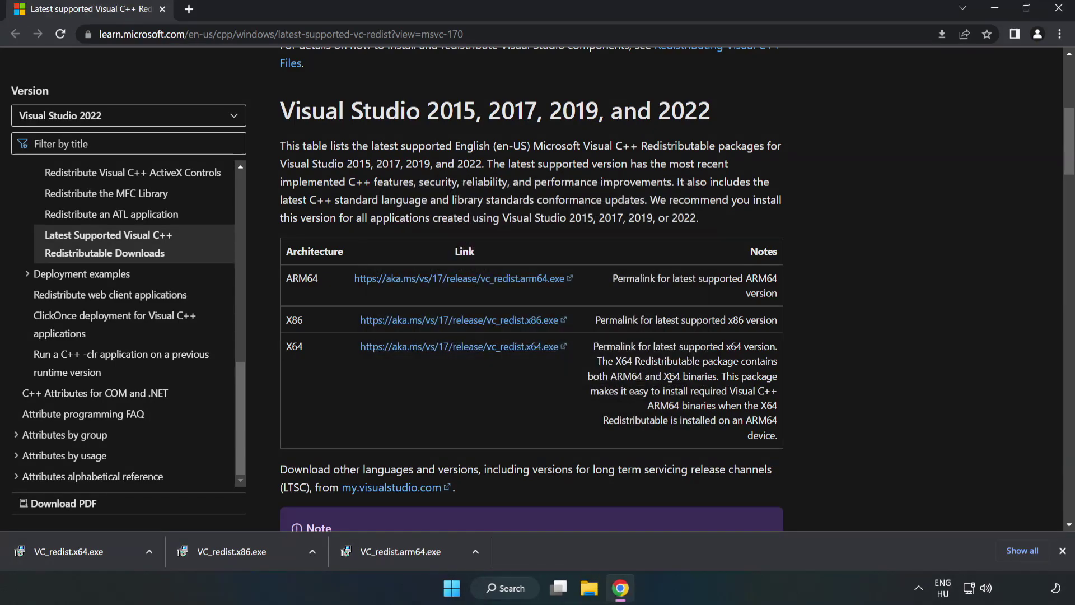
left_click(59, 548)
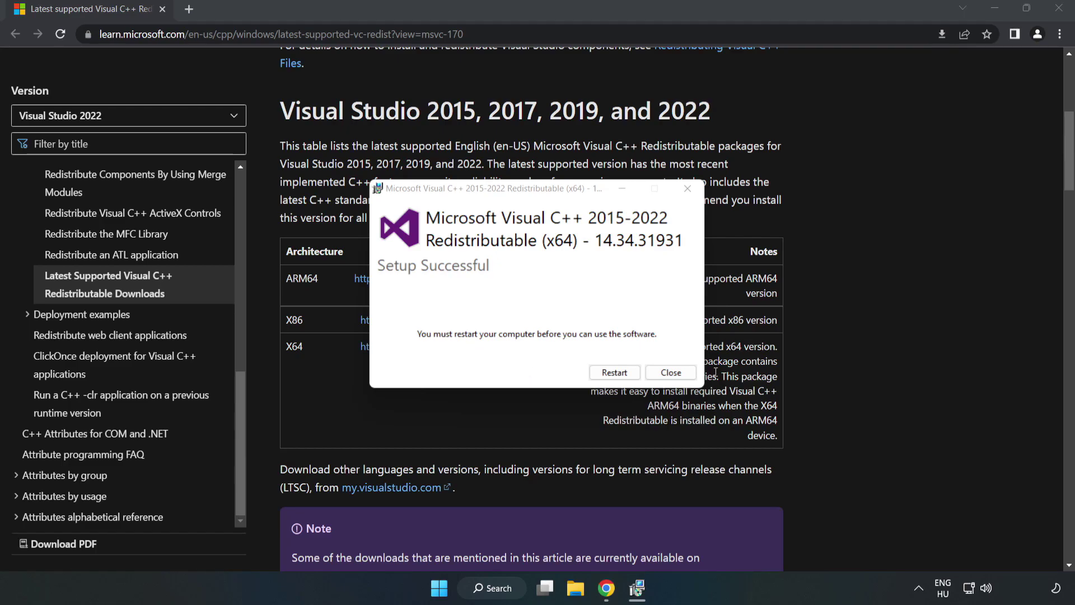
left_click(670, 372)
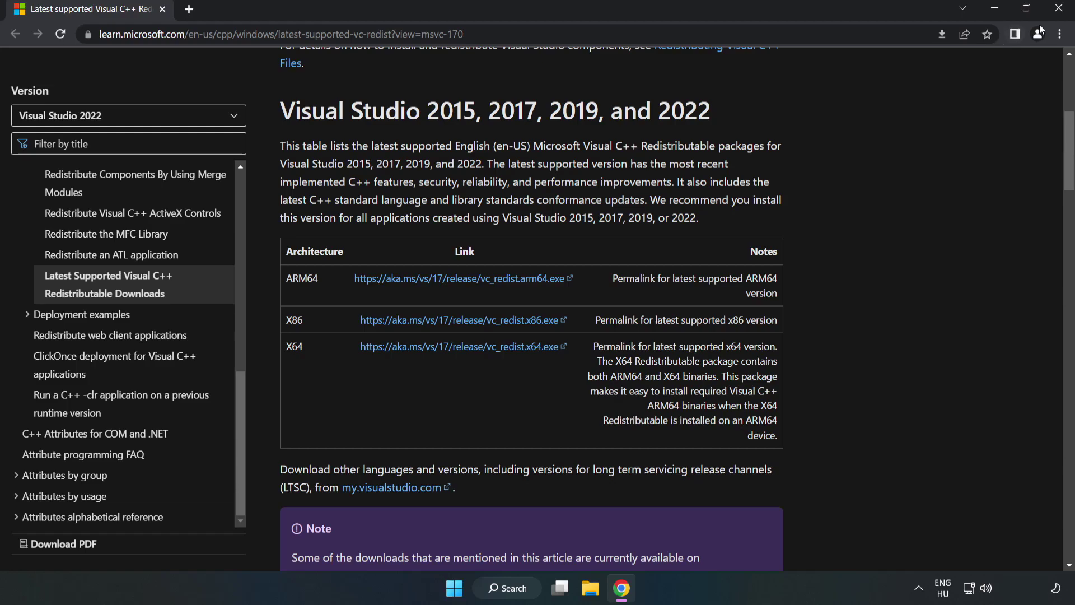
Close Chrome and bring up the Start menu's power options with Restart available
left_click(1059, 13)
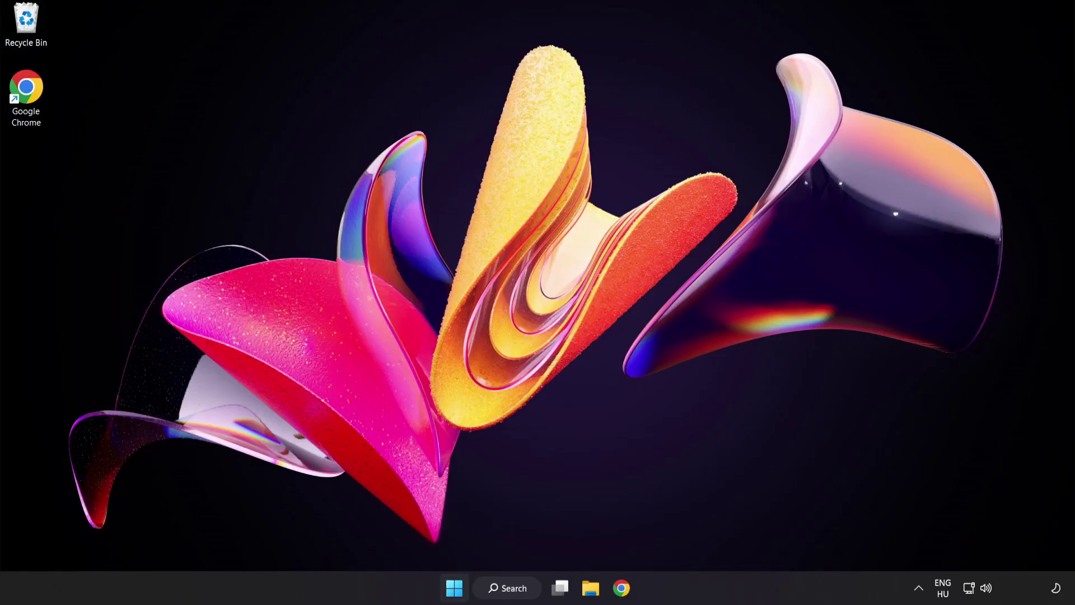
left_click(455, 588)
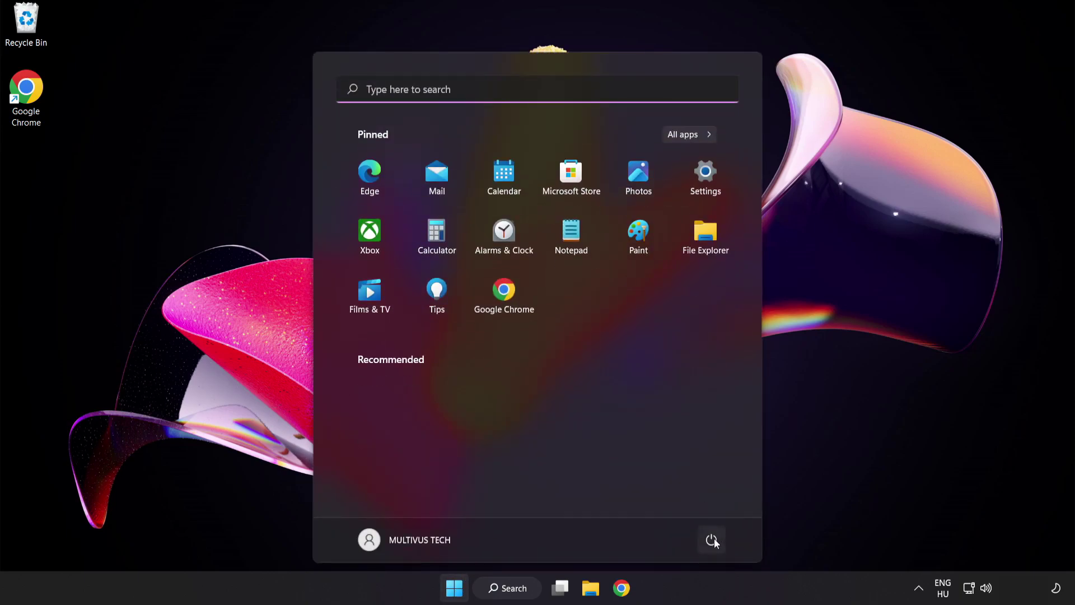
left_click(711, 540)
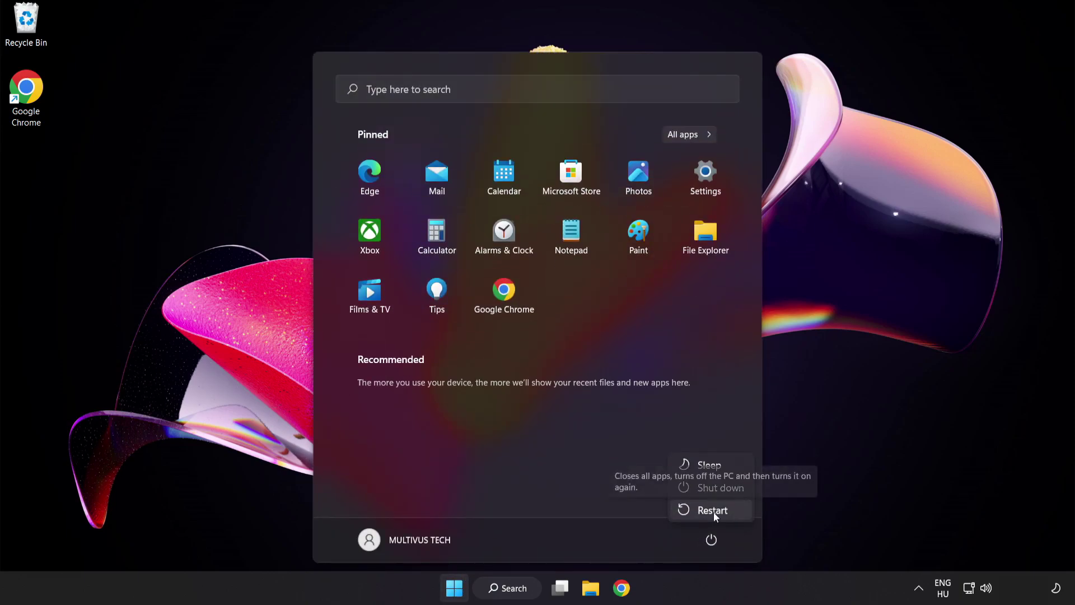